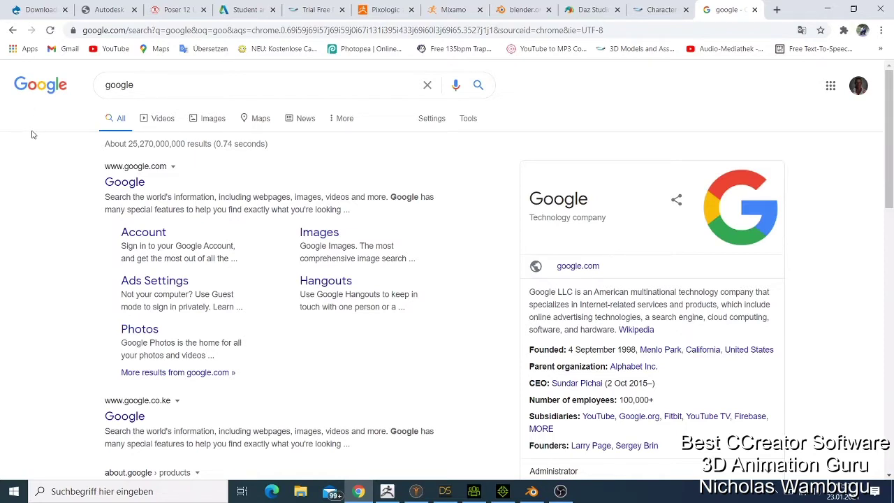
- Switch to the Chrome tab with the MakeHuman Community downloads page
left_click(38, 9)
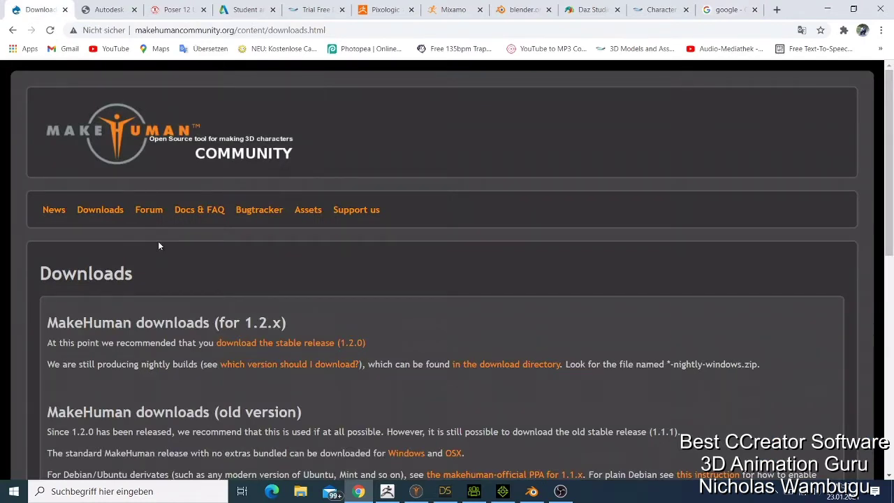
- Scroll through the 1.2.0 download options, then bring up the running MakeHuman program
scroll(240, 349, "down", 1)
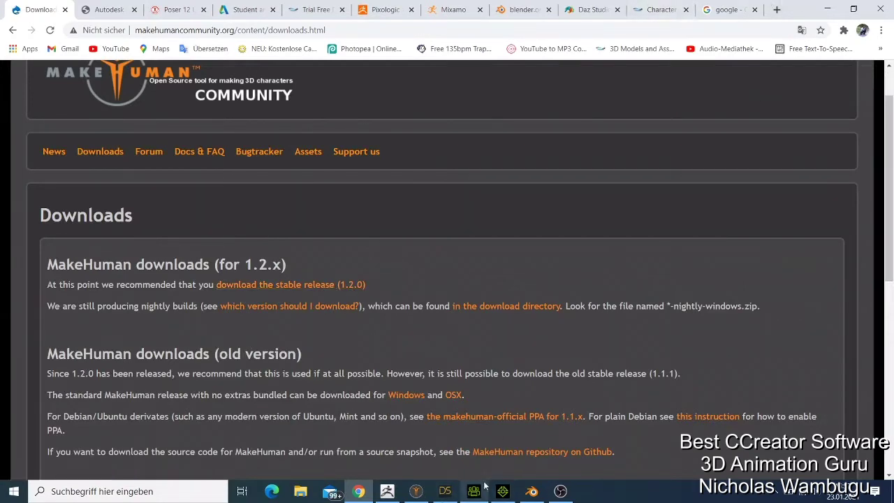
left_click(418, 492)
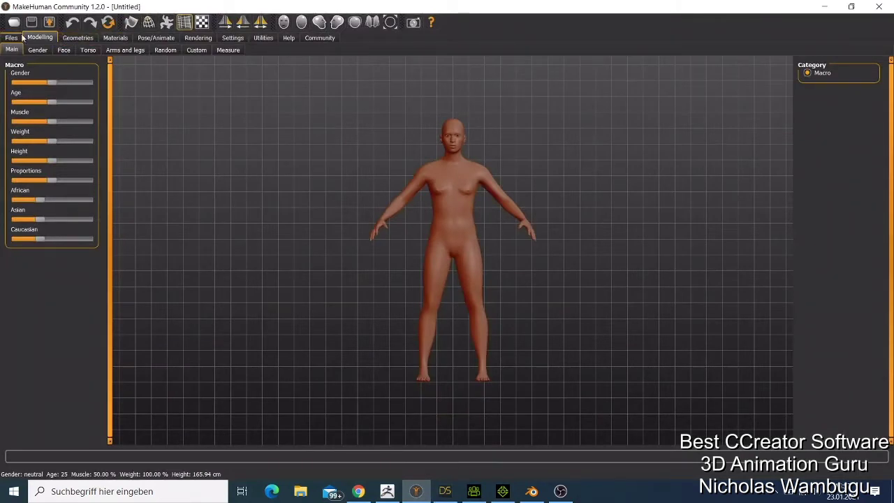
- Apply the Old african female skin material and bring up the Geometries clothes library
left_click(115, 42)
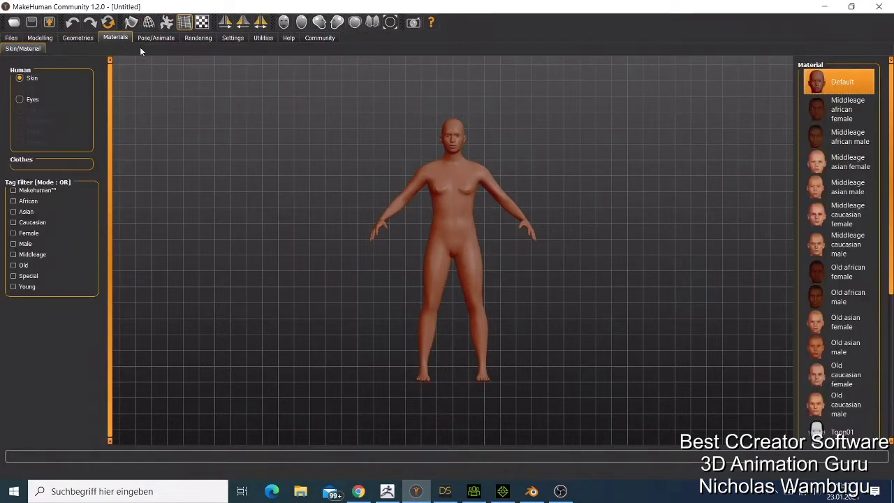
left_click(840, 276)
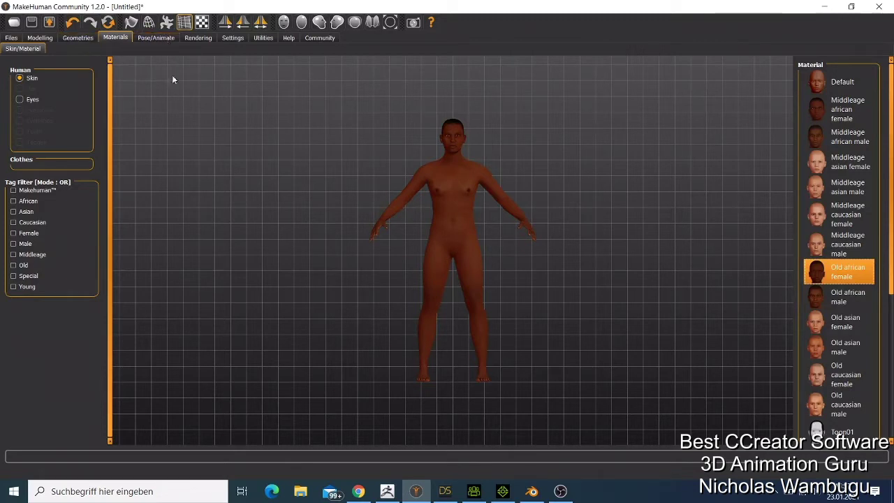
scroll(871, 238, "down", 2)
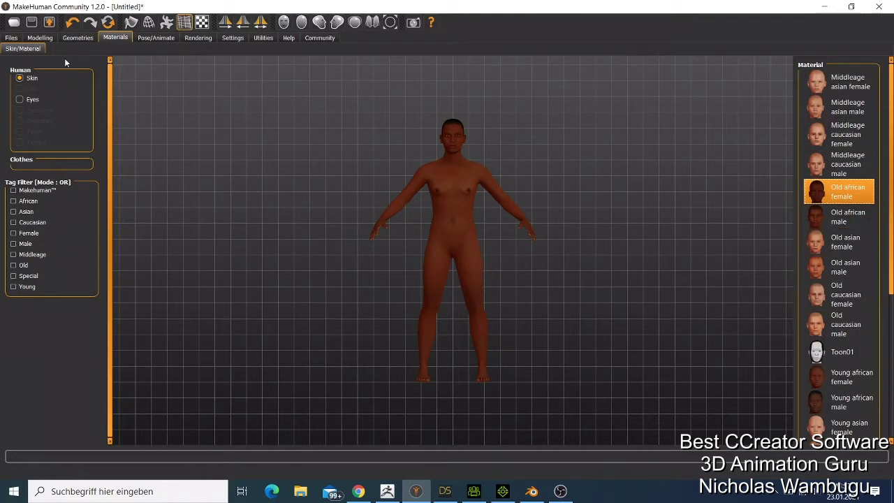
left_click(69, 39)
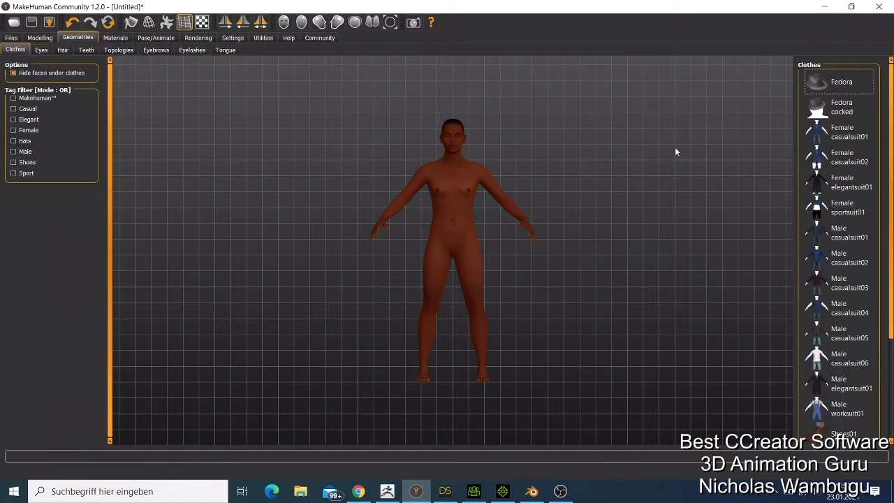
- Dress the character in the Male casualsuit03 outfit with Shoes01 shoes
left_click(824, 378)
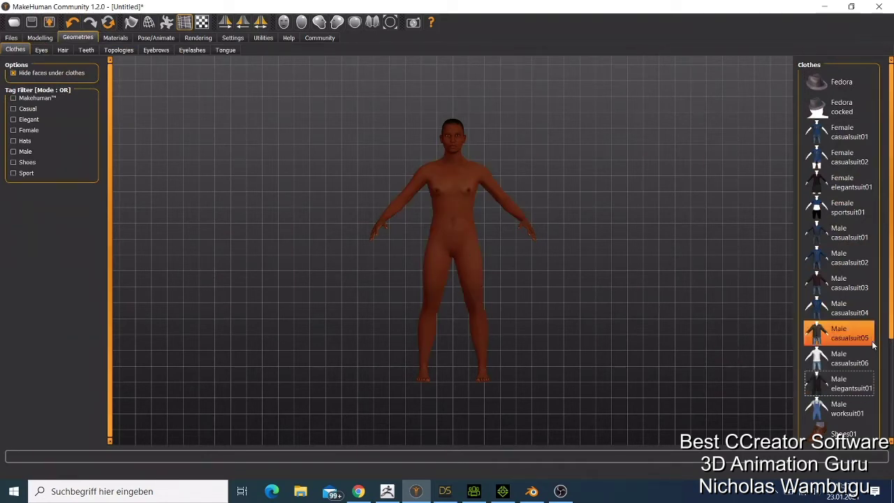
left_click(857, 289)
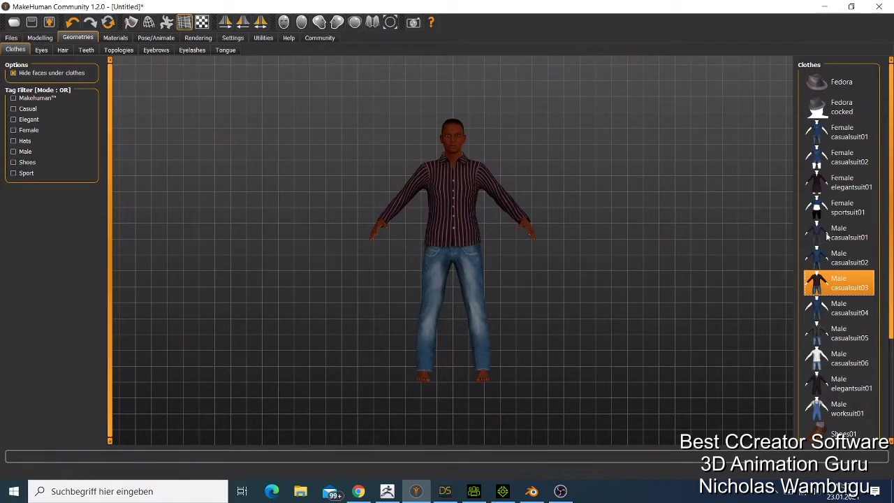
left_click(841, 432)
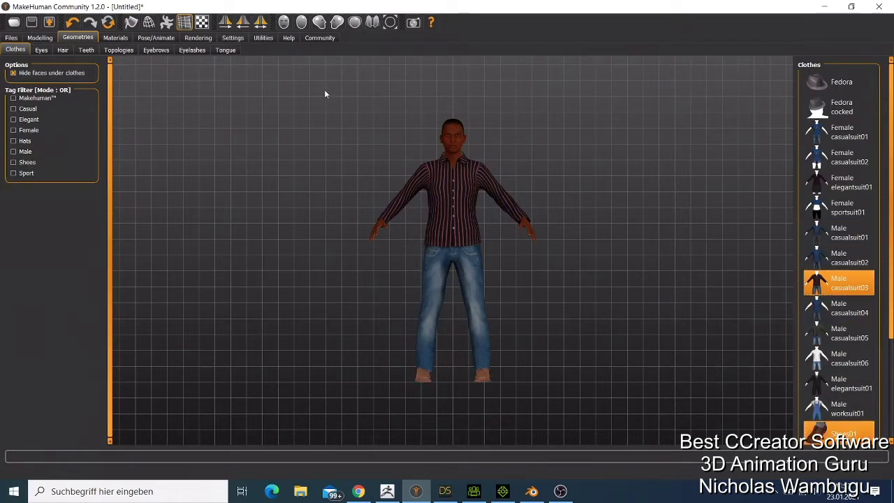
scroll(457, 247, "up", 3)
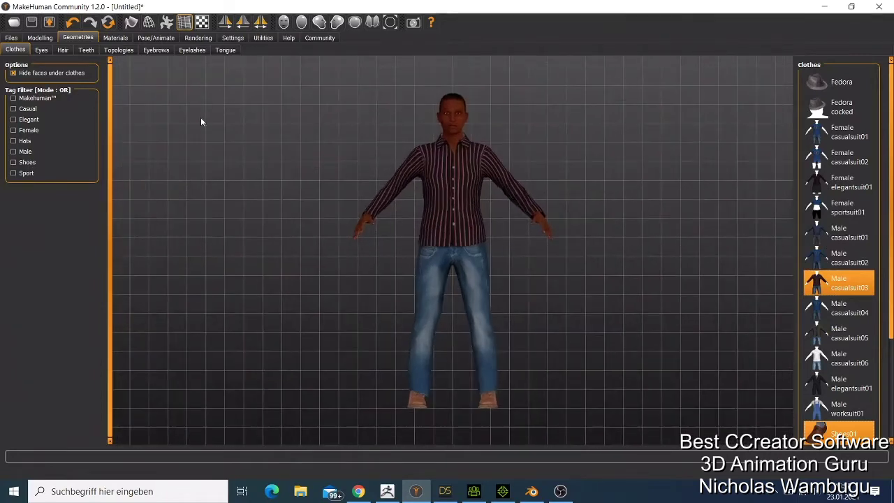
- Inspect the dressed character from the side and back views
left_click(319, 22)
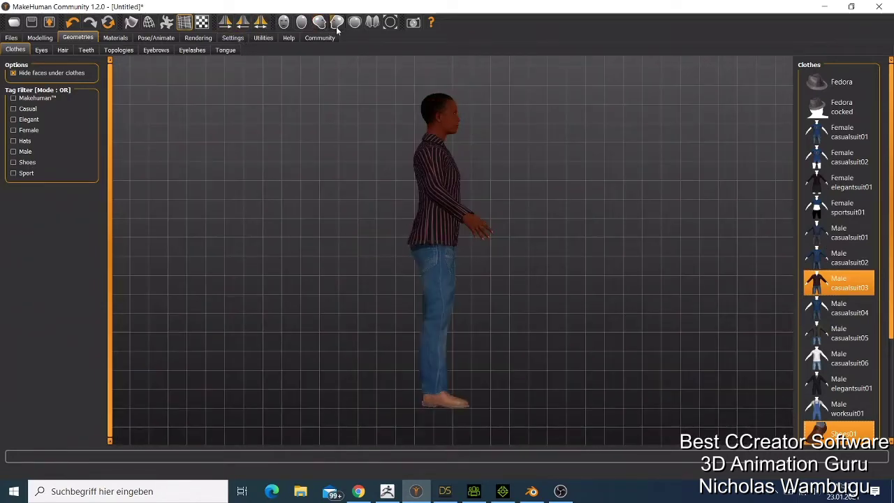
left_click(302, 23)
scroll(498, 266, "up", 5)
scroll(497, 267, "down", 6)
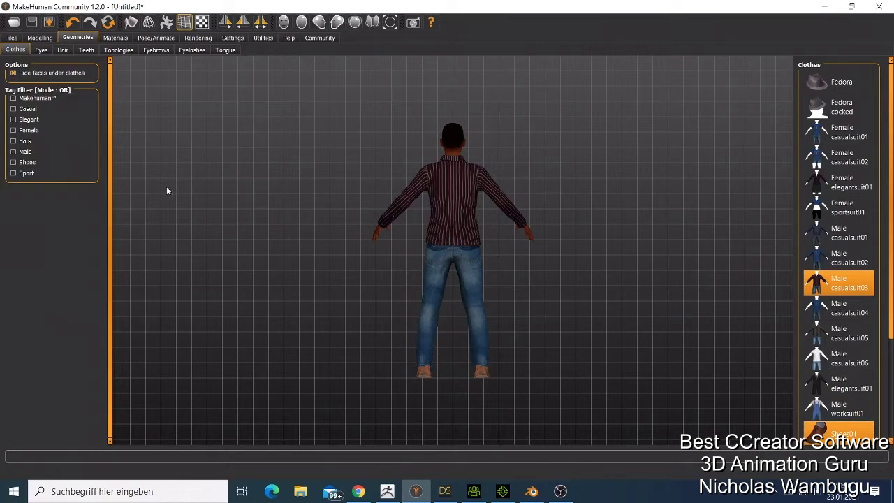
- Browse the Rendering, Settings and Utilities log pages, then go to Pose/Animate skeleton presets
left_click(198, 37)
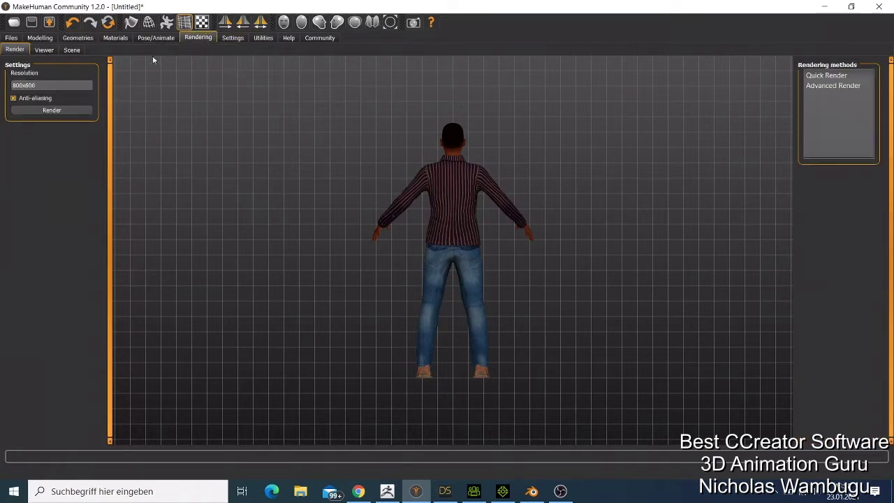
left_click(231, 40)
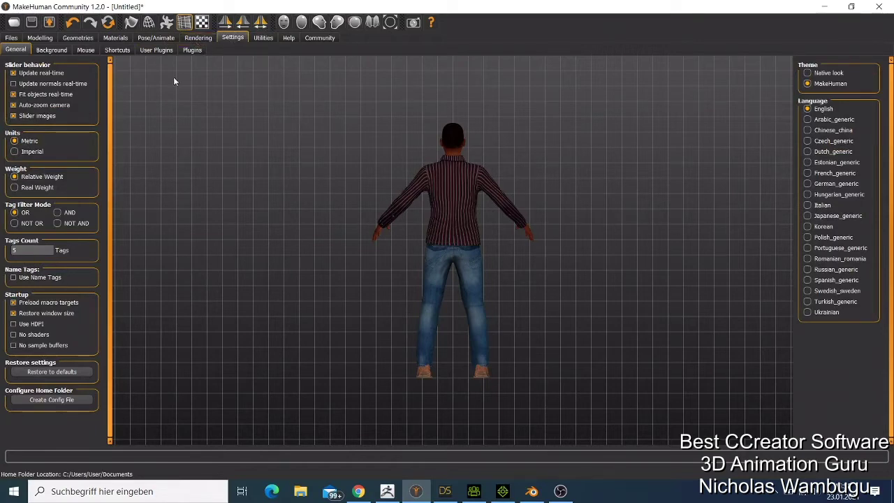
left_click(264, 38)
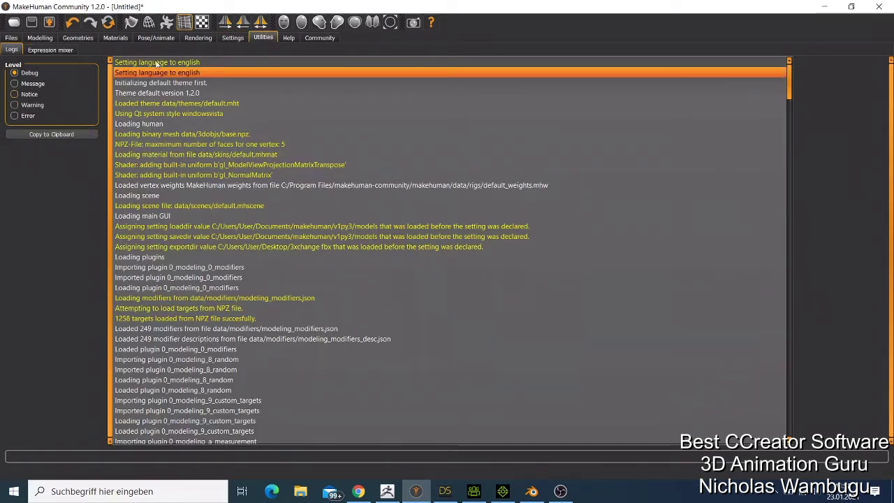
left_click(202, 39)
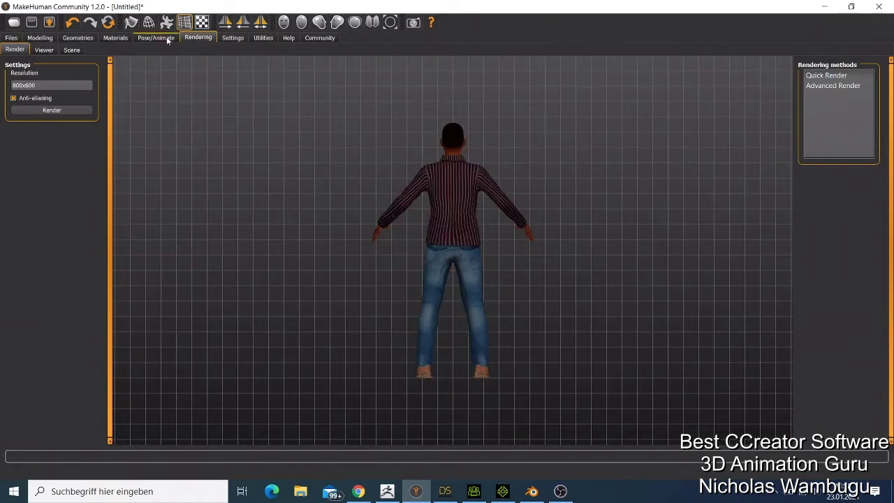
left_click(155, 38)
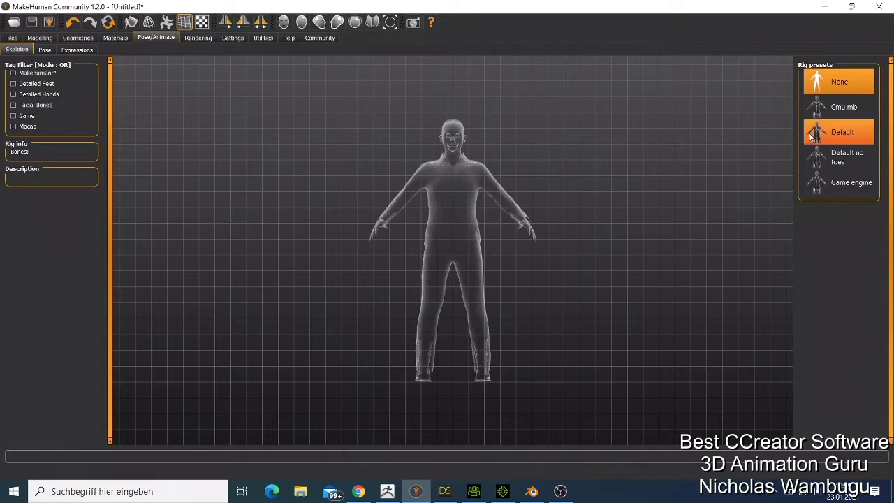
- Rig the character with the Default no toes skeleton, then minimize MakeHuman
left_click(831, 186)
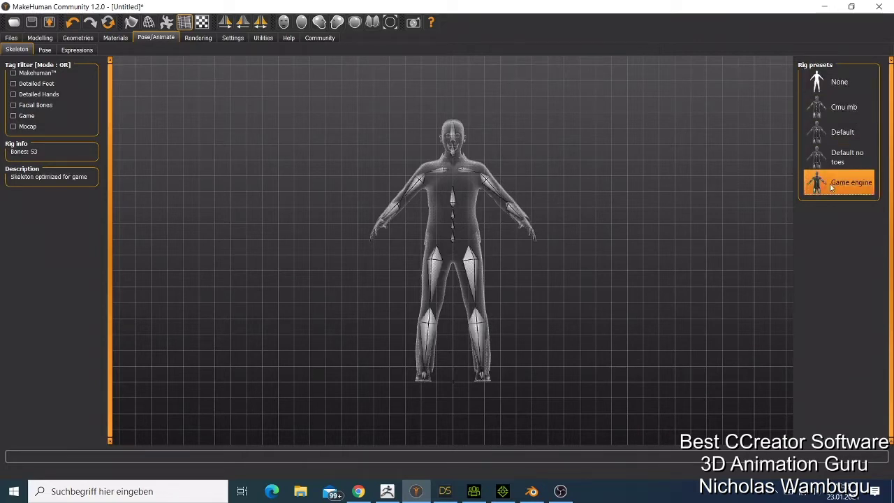
left_click(827, 160)
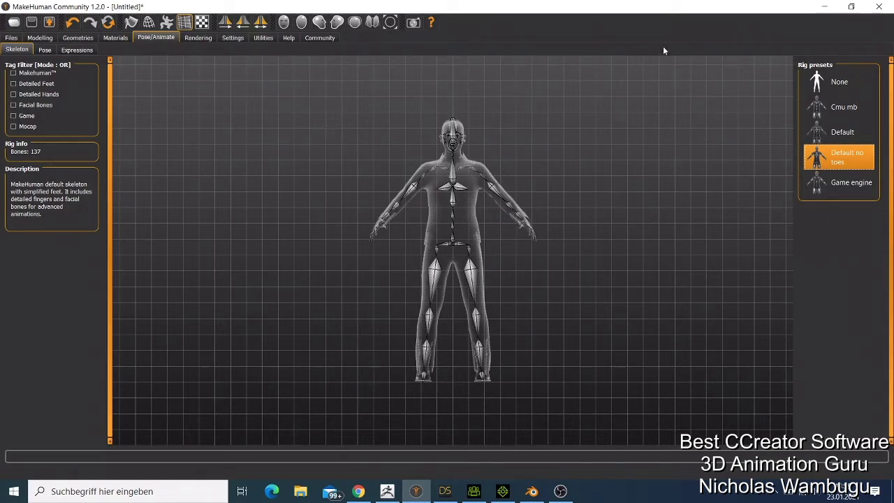
left_click(827, 7)
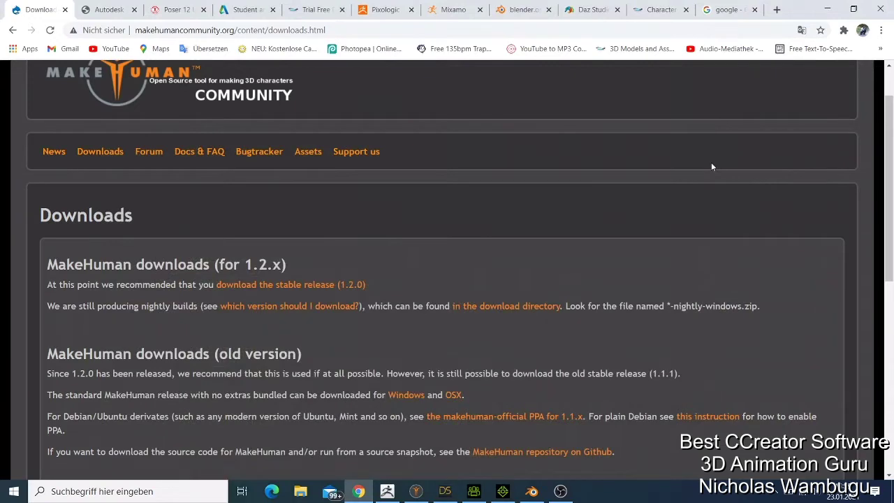
- Go to the Autodesk Character Generator tab and open its sign-in window
left_click(111, 10)
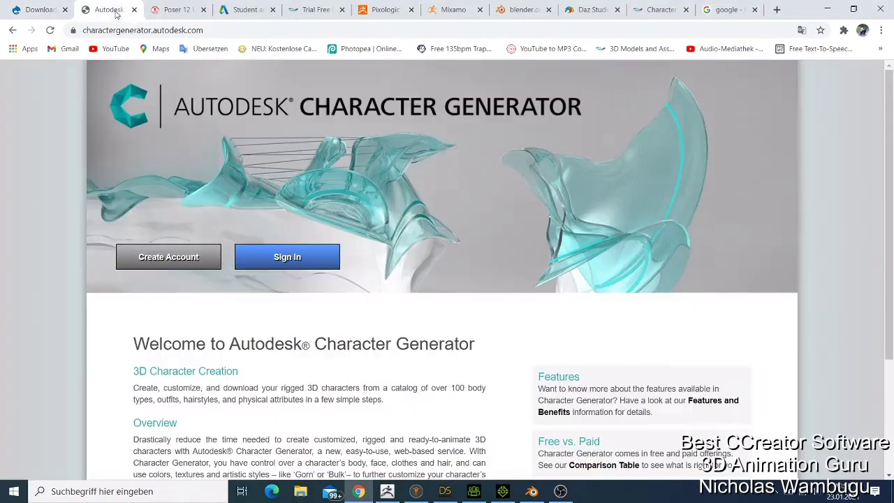
scroll(472, 165, "down", 3)
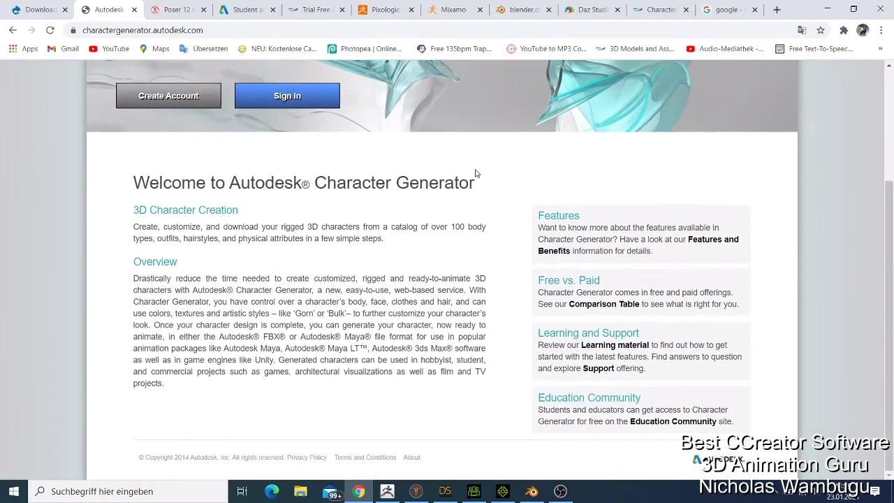
scroll(475, 173, "up", 3)
left_click(312, 259)
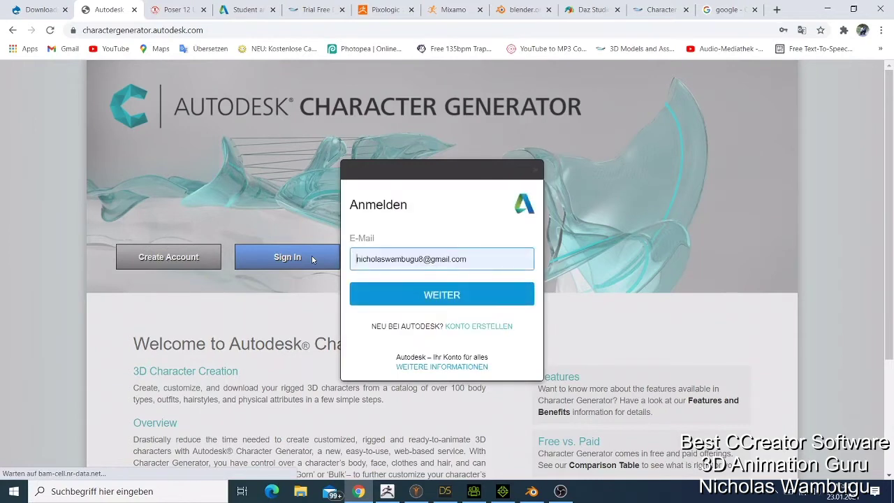
- Continue past the e-mail, submit the 6-digit authenticator code, and dismiss the Oops! error
left_click(444, 300)
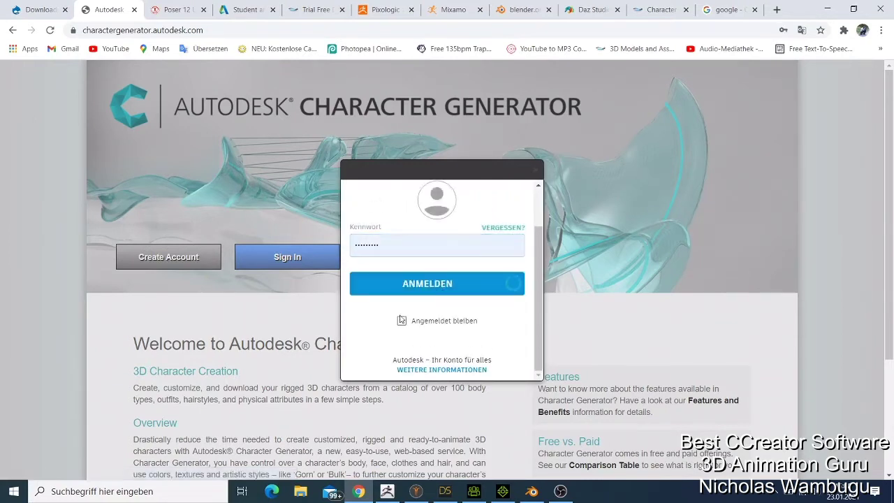
left_click(418, 328)
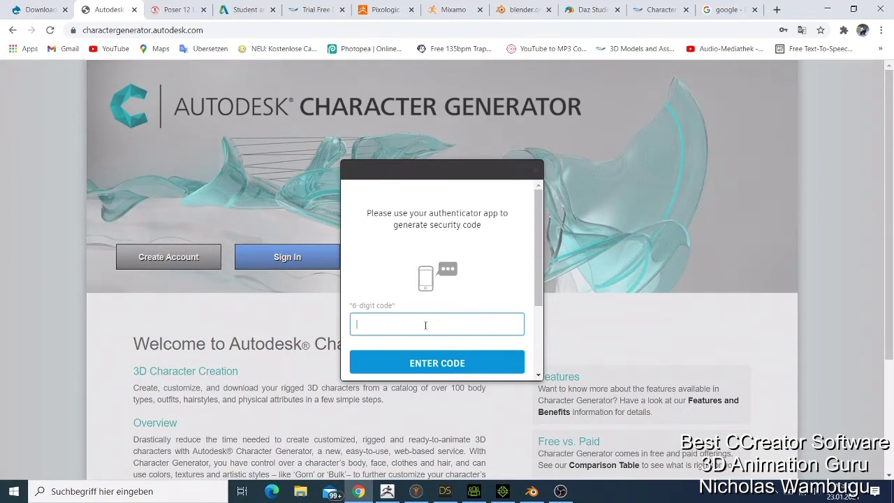
left_click(460, 360)
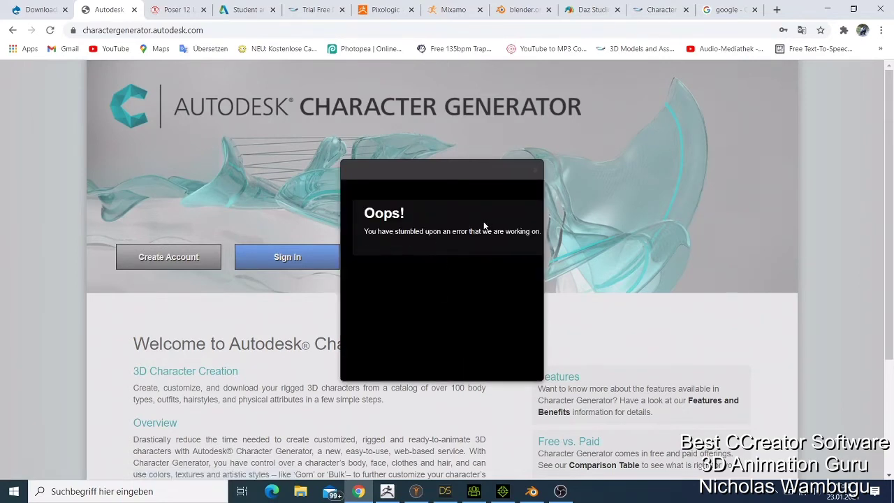
left_click(535, 171)
scroll(518, 183, "down", 3)
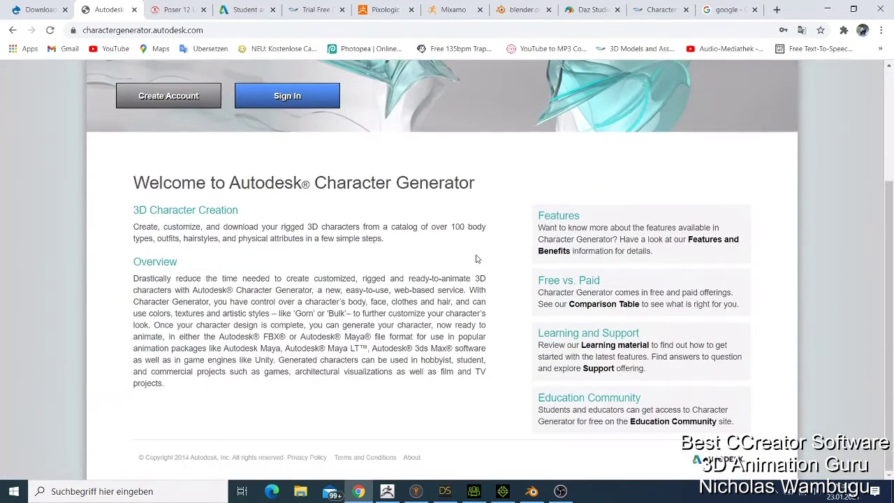
- Select the Free vs. Paid heading, then briefly restore MakeHuman and minimize it again
scroll(463, 273, "up", 3)
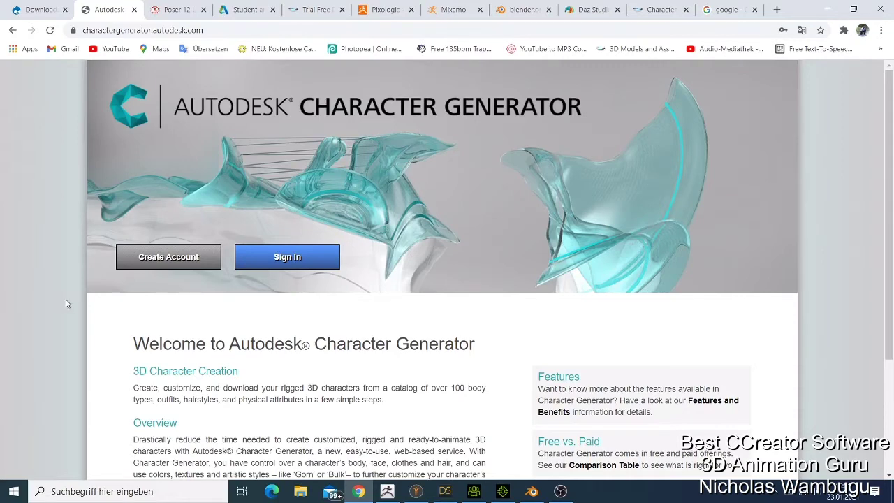
scroll(167, 433, "down", 3)
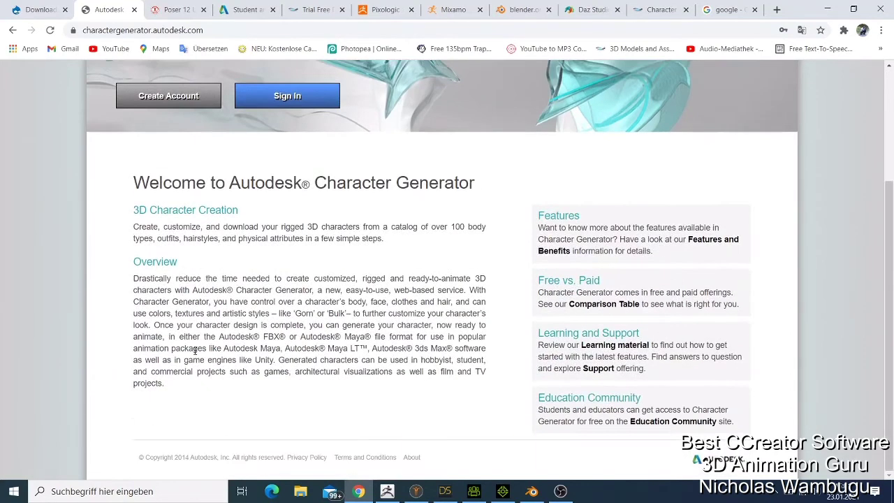
scroll(197, 354, "up", 3)
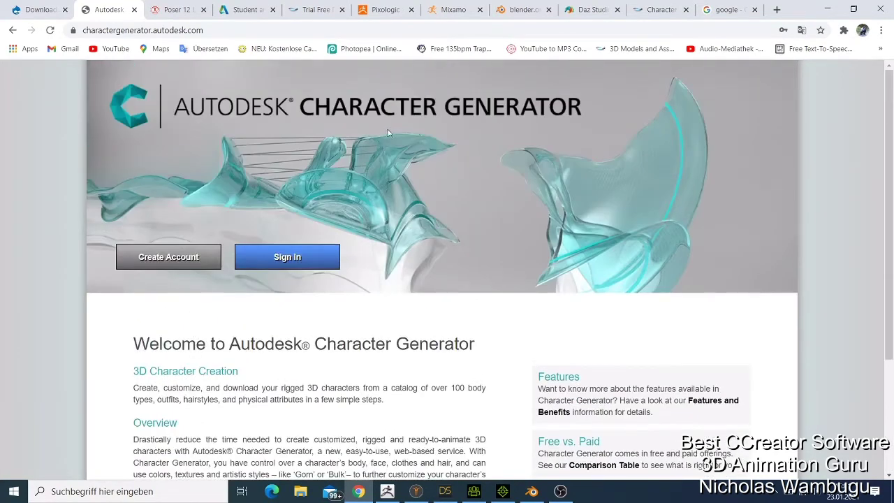
scroll(459, 196, "down", 2)
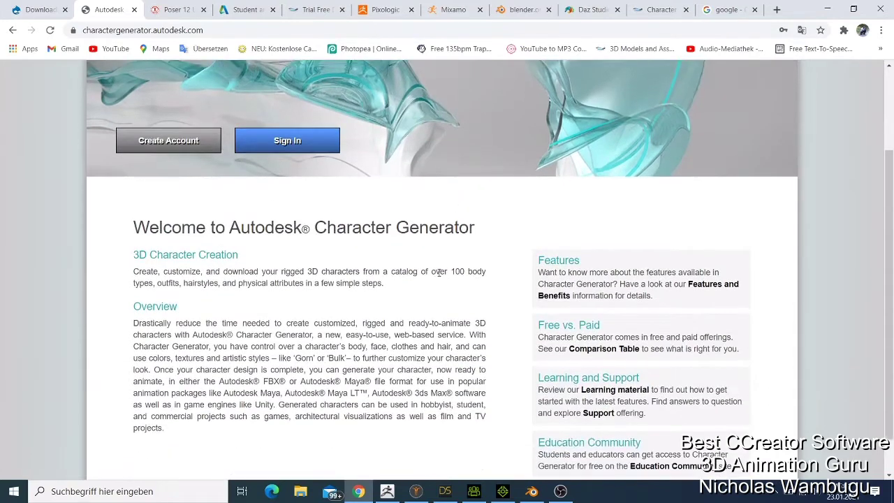
scroll(461, 274, "down", 1)
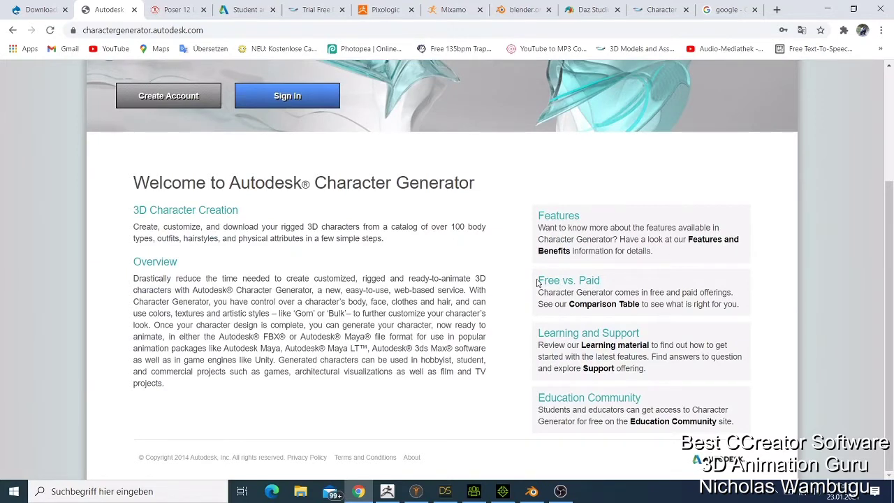
left_click_drag(539, 282, 594, 286)
left_click(594, 286)
triple_click(594, 286)
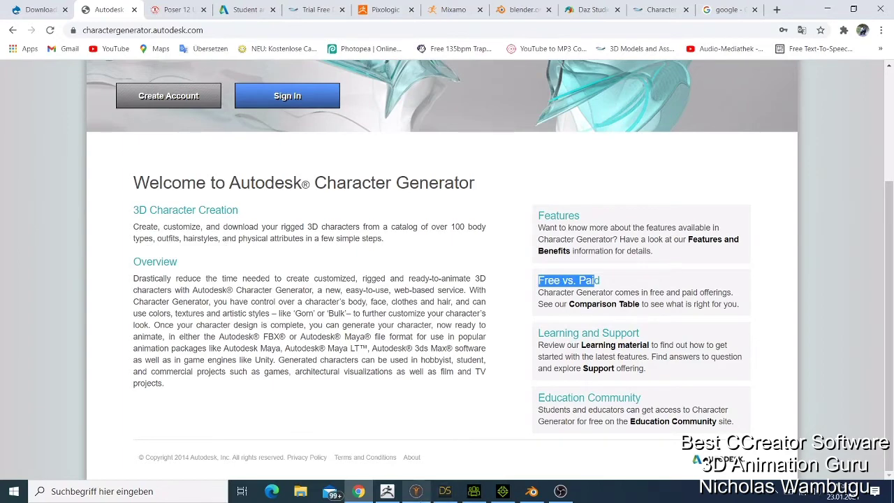
left_click(412, 493)
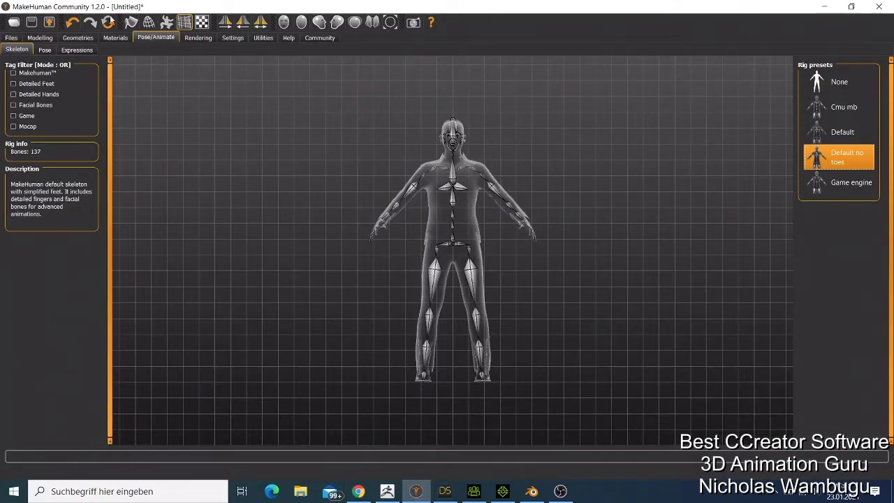
left_click(826, 8)
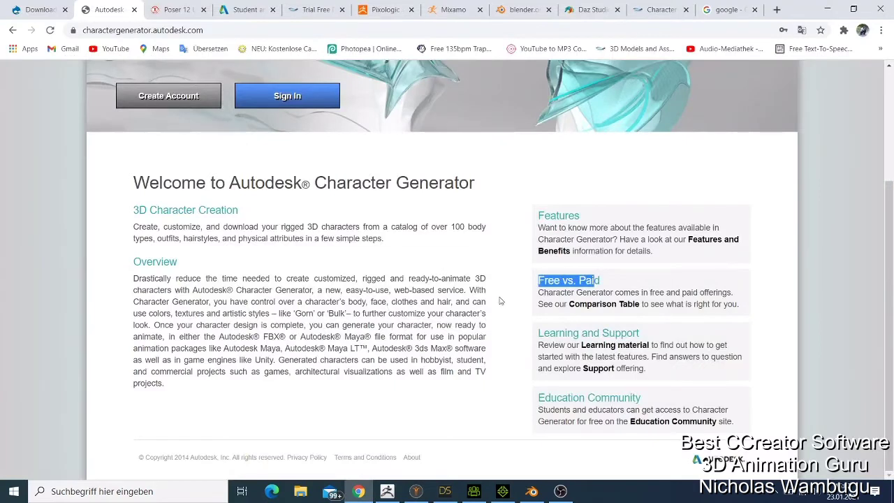
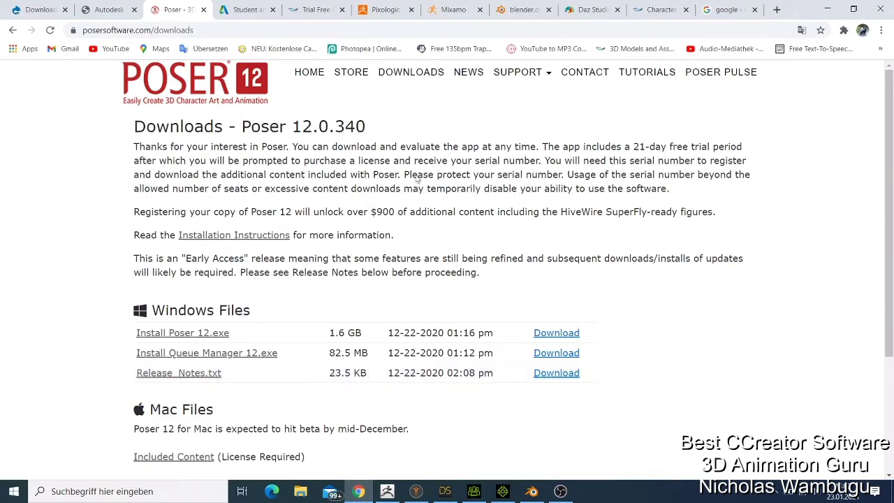
- Scroll through the Poser downloads page
scroll(426, 150, "down", 2)
scroll(429, 161, "up", 2)
scroll(443, 141, "down", 3)
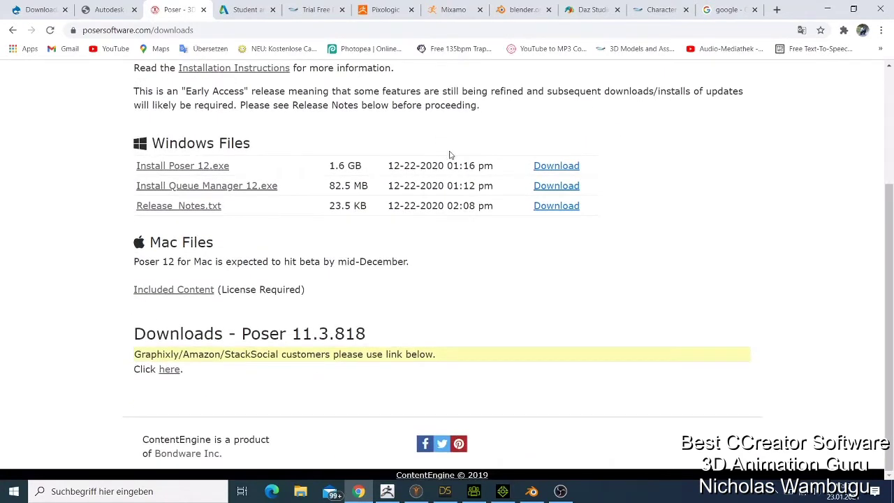
scroll(419, 157, "up", 3)
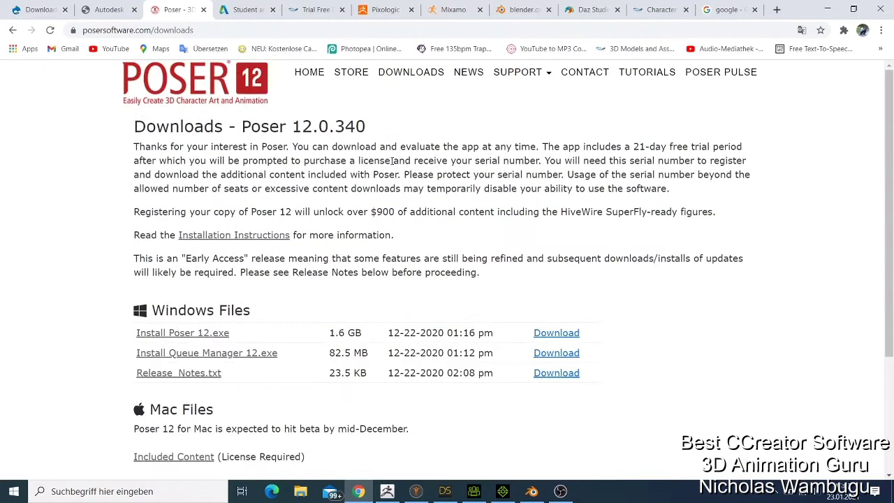
- Return to the Poser home page and browse its Poser 12 product overview
left_click(311, 73)
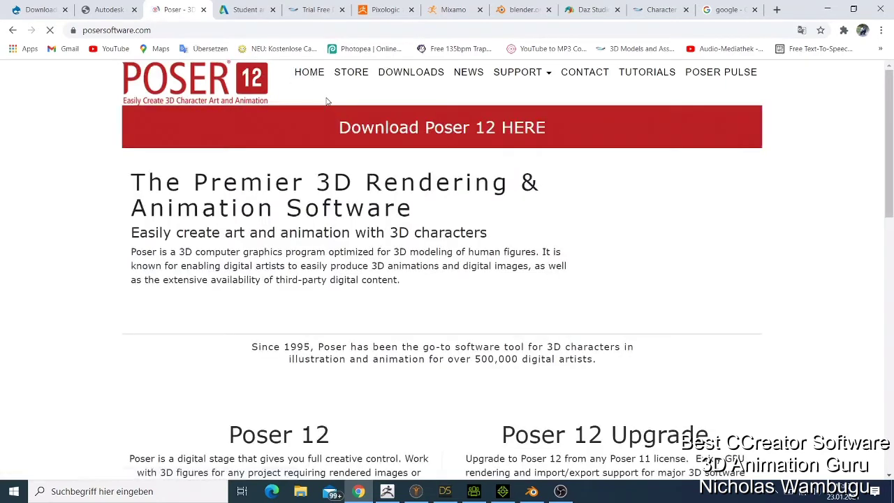
scroll(455, 225, "down", 4)
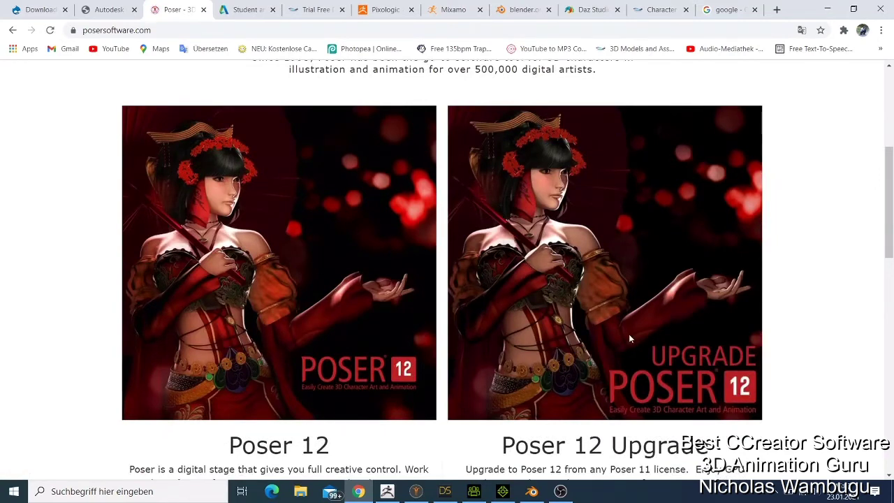
scroll(491, 282, "down", 2)
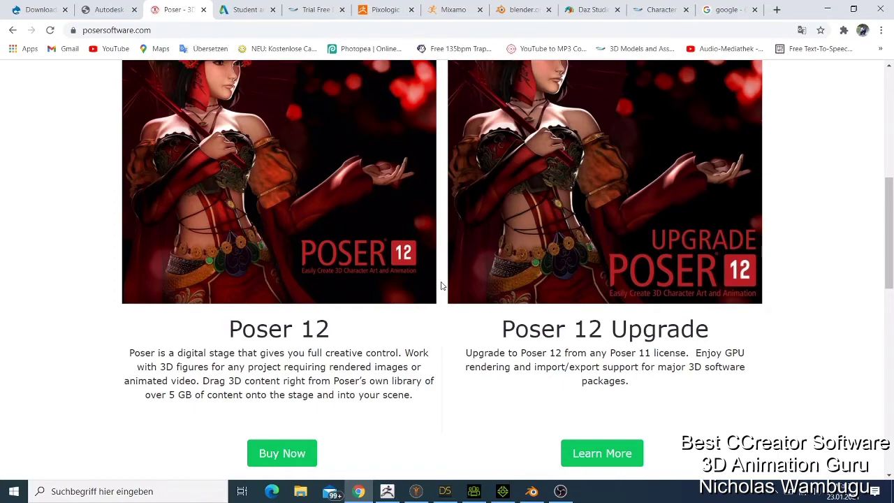
scroll(409, 205, "down", 6)
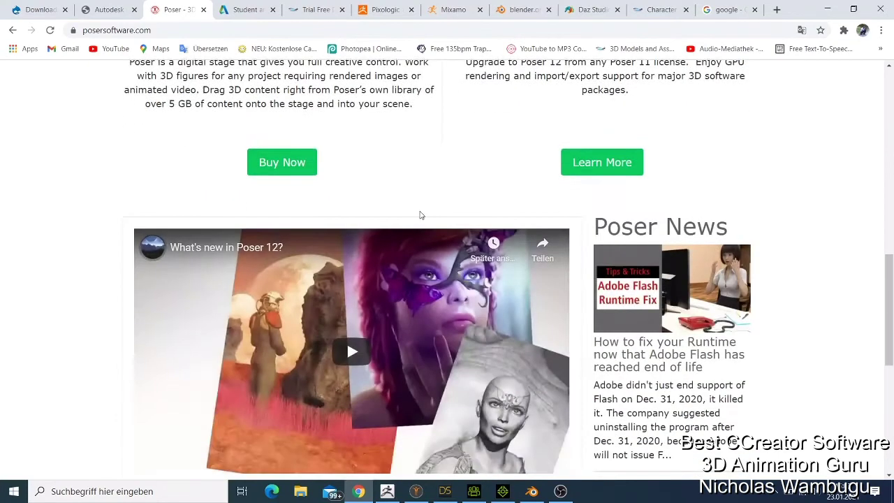
scroll(432, 225, "down", 3)
scroll(439, 228, "up", 8)
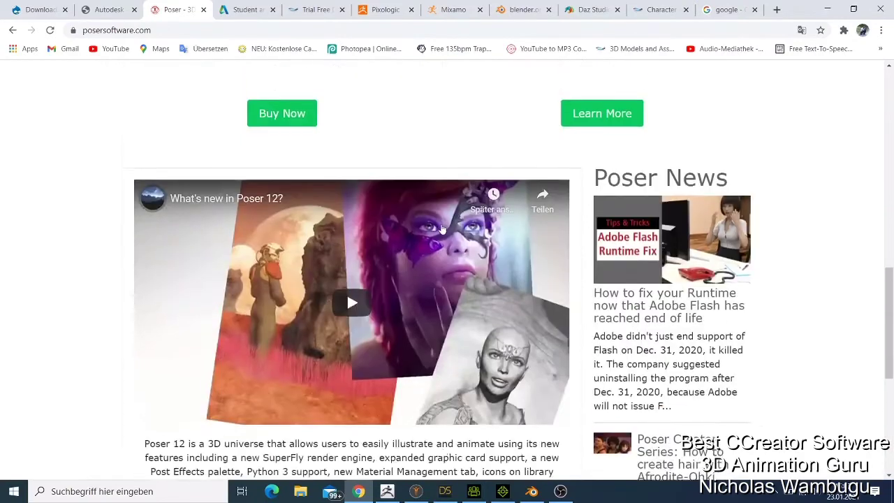
scroll(440, 228, "up", 6)
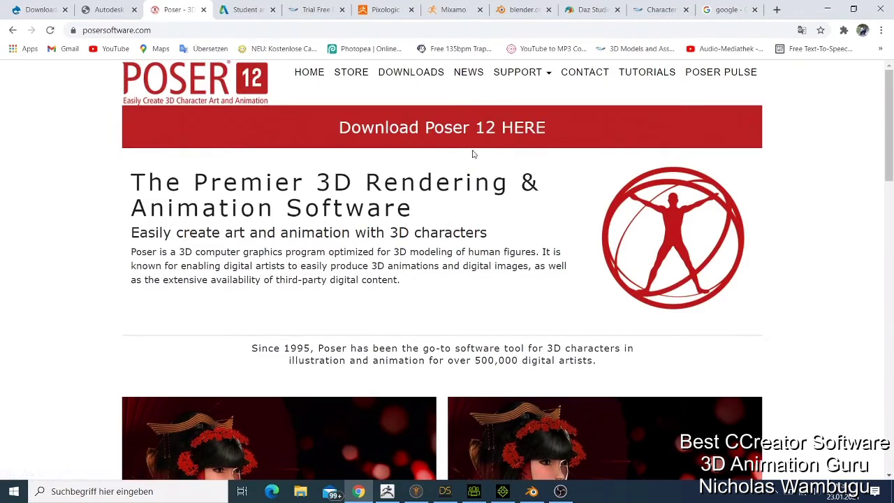
scroll(475, 153, "down", 2)
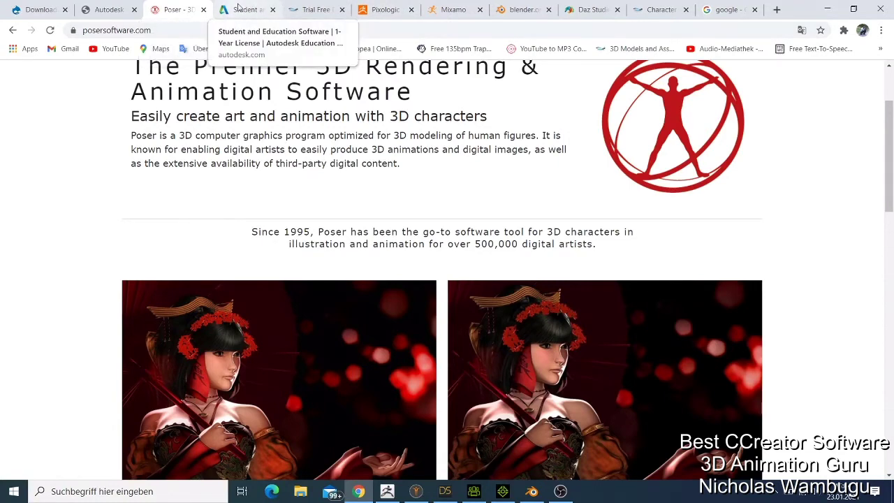
- Switch to the Autodesk Education tab and browse the free one-year student product list
left_click(239, 10)
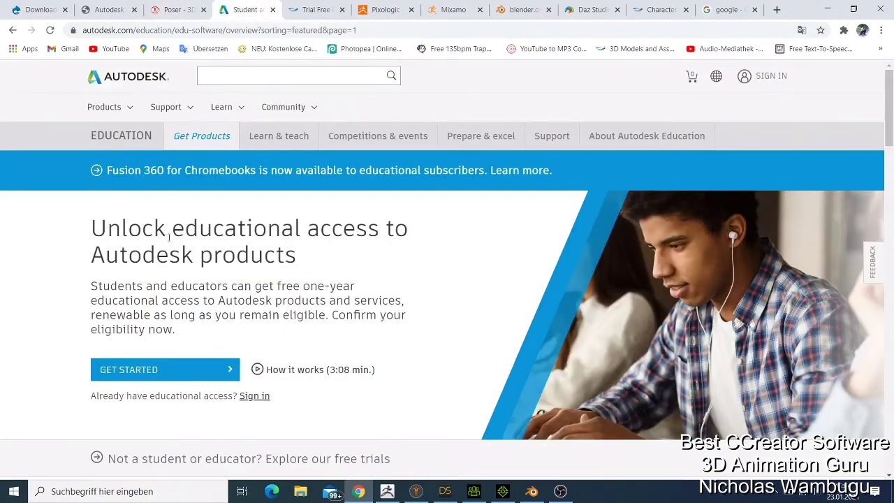
scroll(169, 238, "down", 2)
scroll(203, 260, "down", 1)
scroll(218, 265, "down", 2)
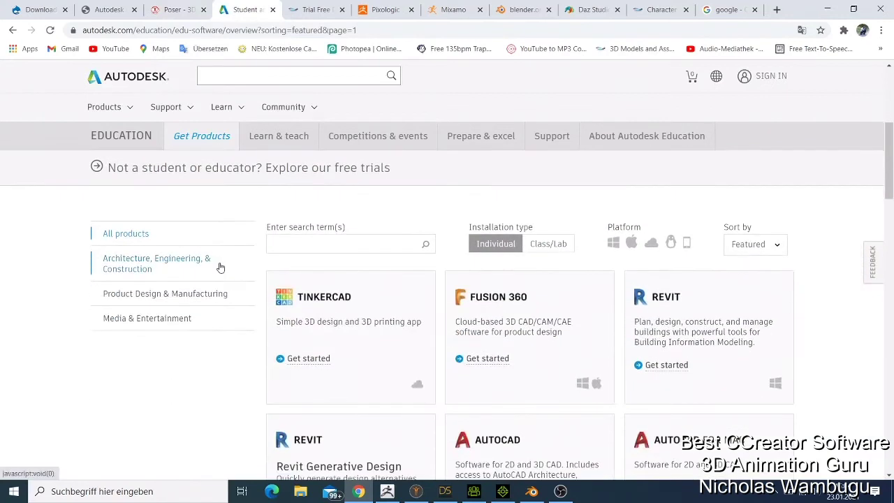
scroll(220, 241, "down", 5)
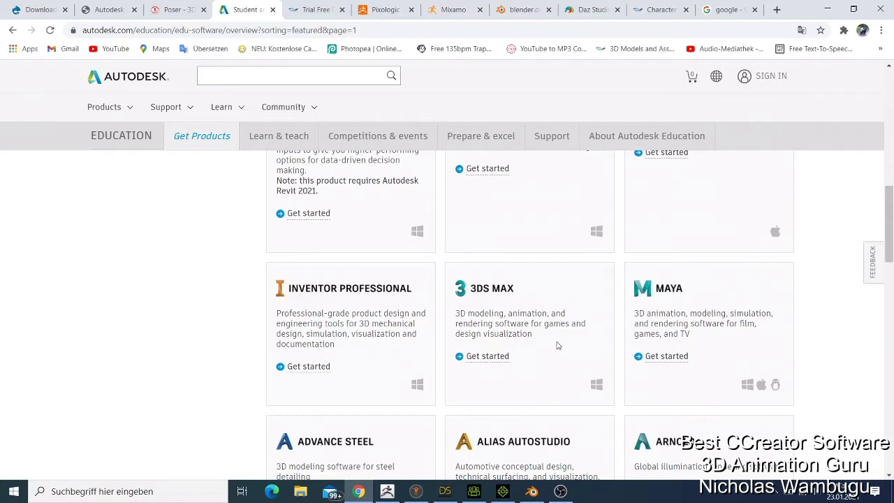
scroll(527, 381, "up", 10)
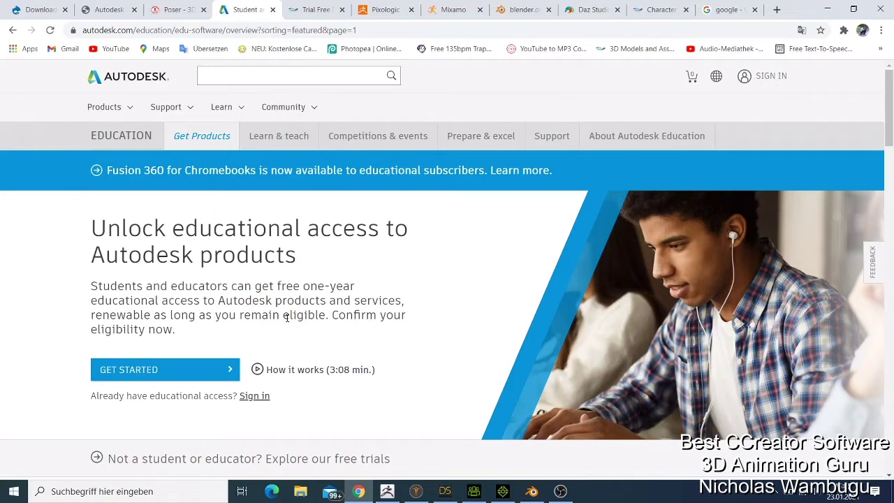
scroll(319, 315, "down", 7)
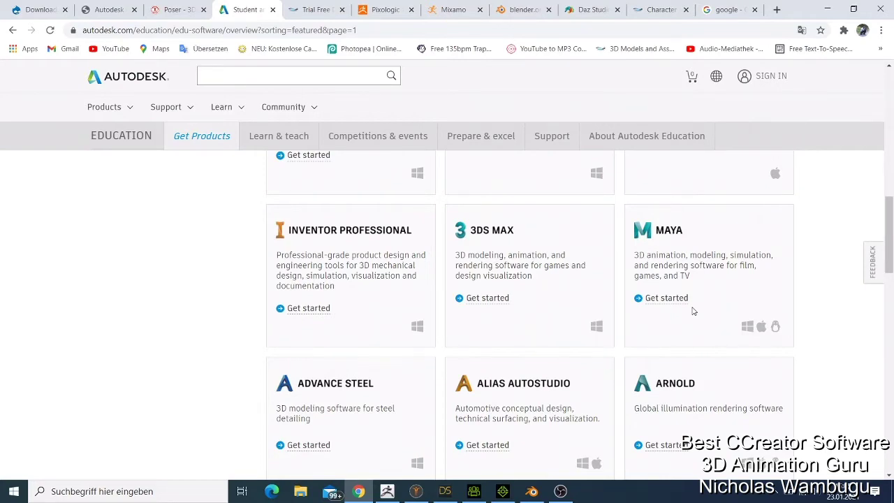
scroll(681, 316, "down", 5)
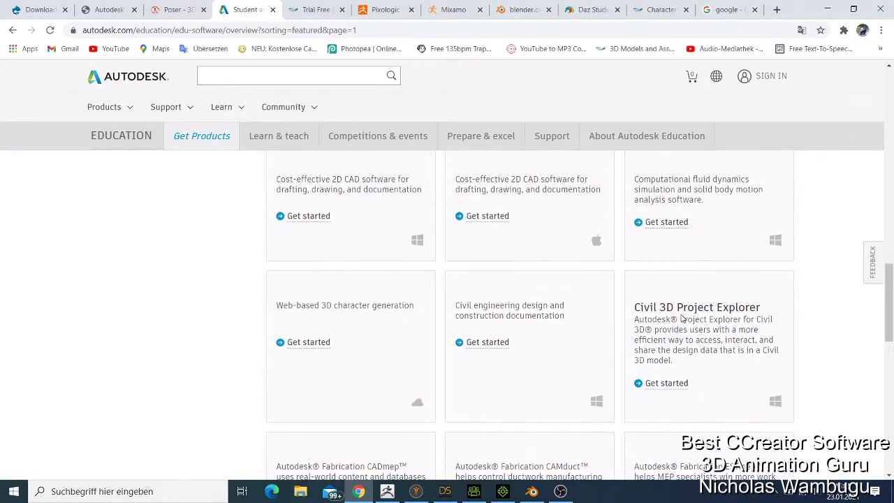
scroll(688, 320, "down", 3)
scroll(696, 324, "up", 4)
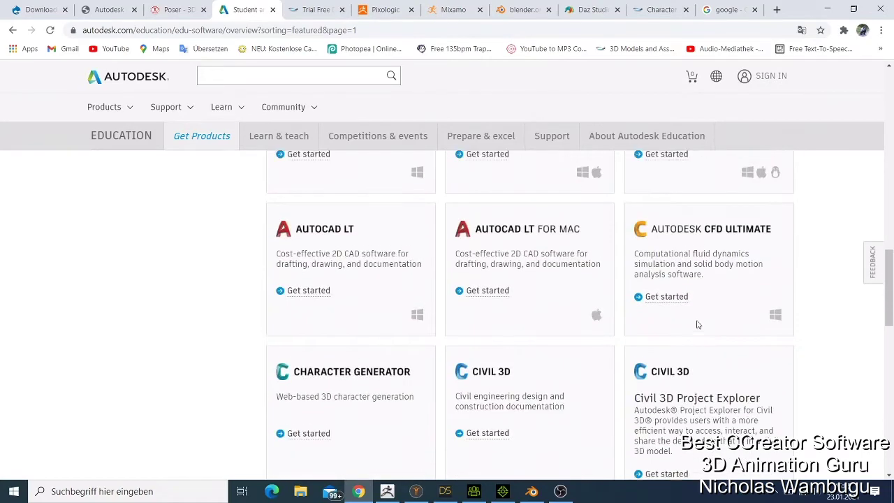
scroll(696, 324, "down", 4)
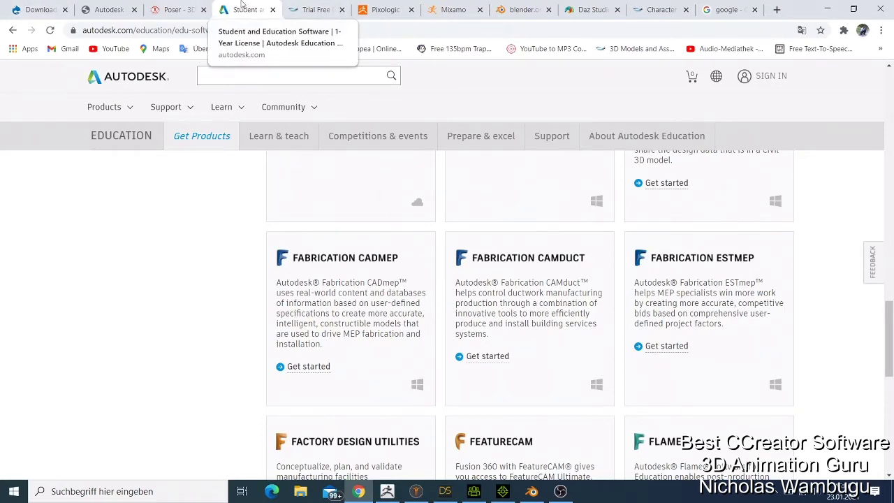
scroll(369, 281, "up", 10)
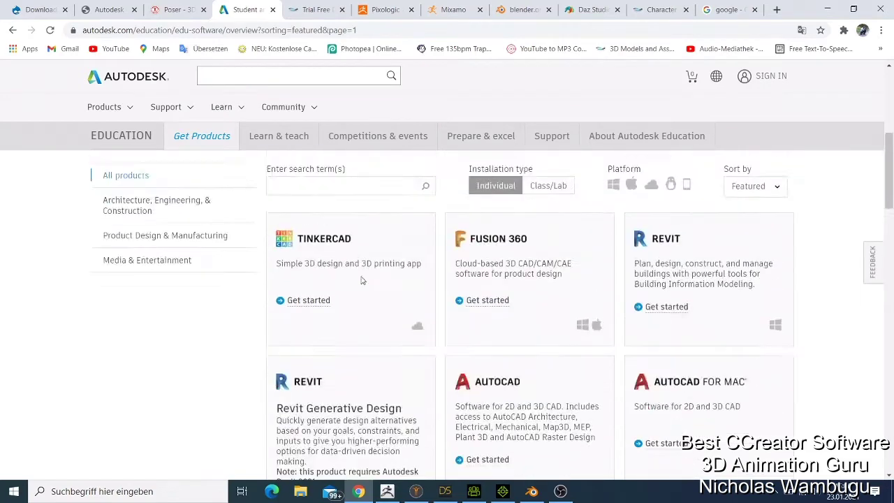
scroll(362, 275, "up", 5)
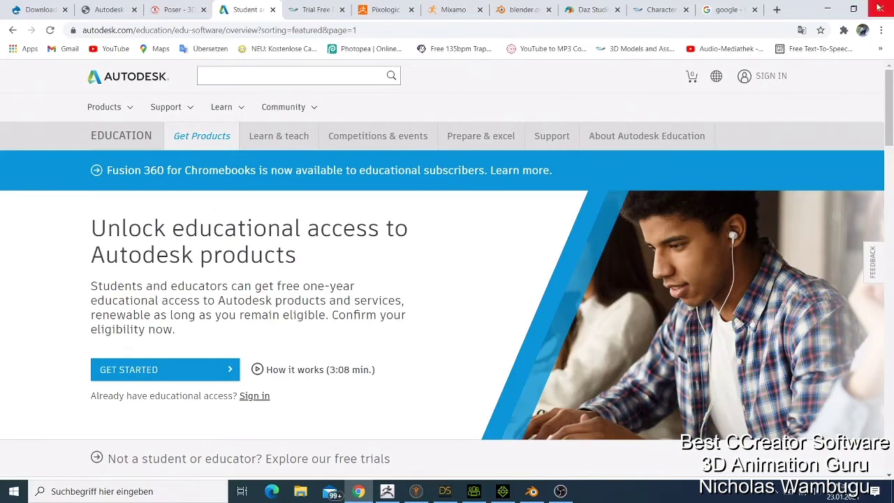
- Minimize Chrome and bring up the iClone 7 project window
left_click(825, 9)
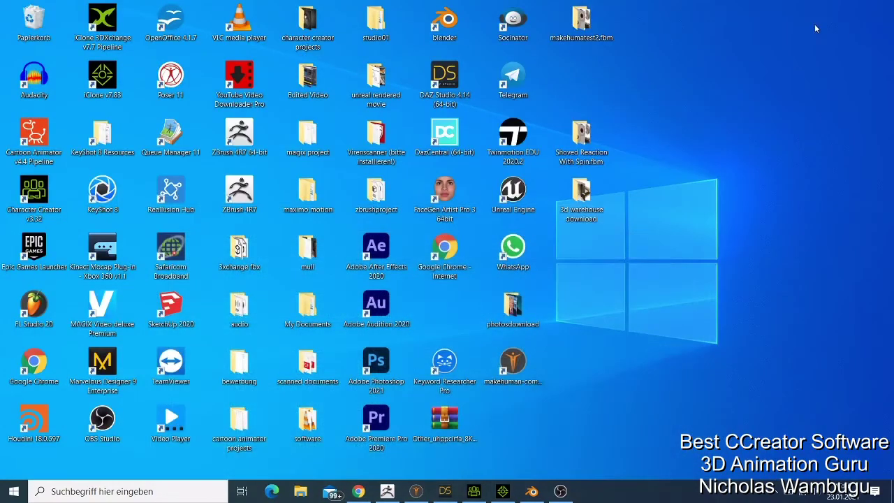
left_click(499, 493)
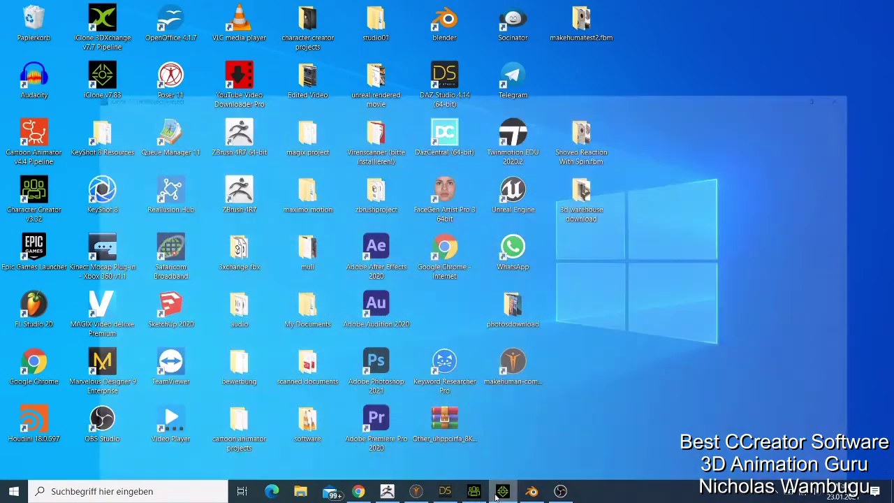
left_click_drag(138, 250, 474, 259)
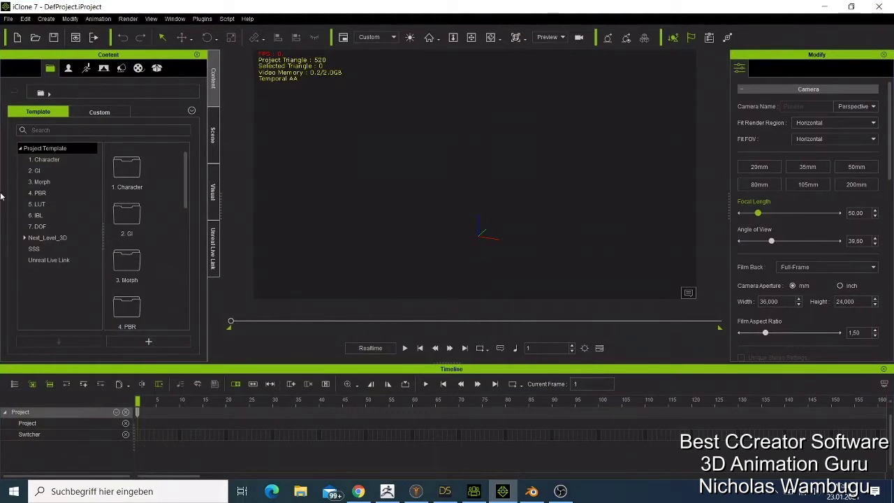
scroll(144, 243, "down", 5)
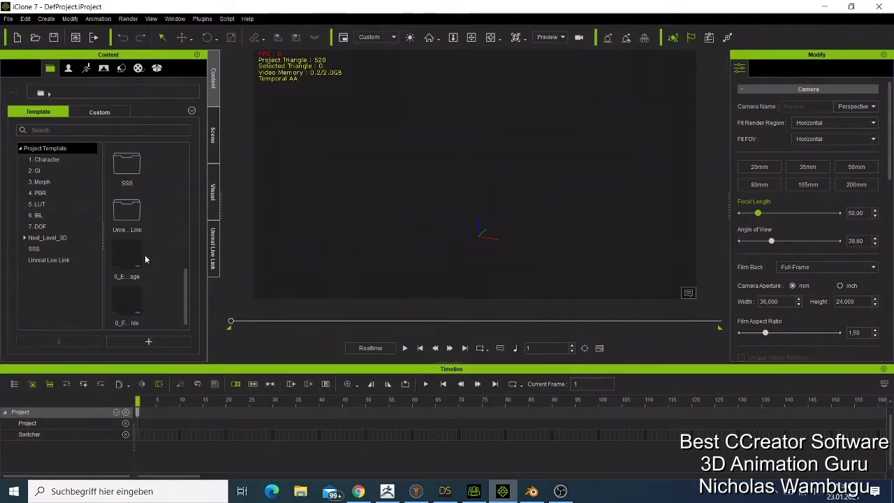
scroll(167, 247, "up", 5)
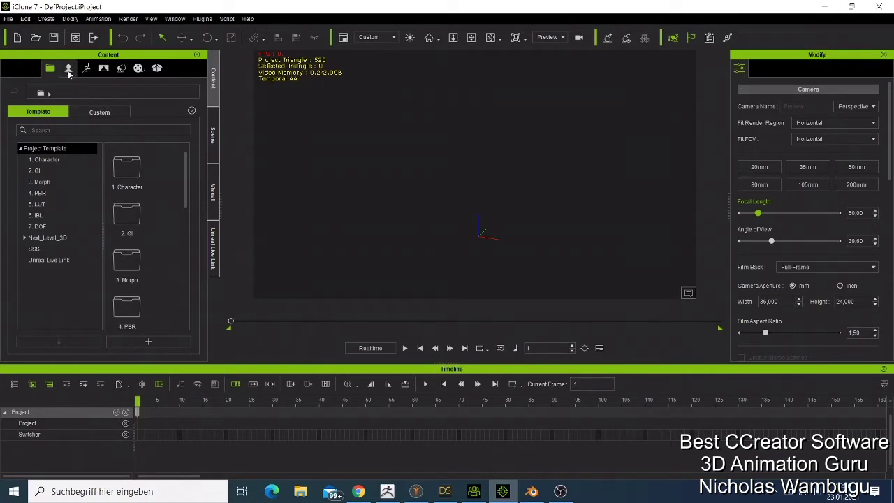
- Load the 1.Base Female avatar from the Content panel's Avatar templates
left_click(68, 69)
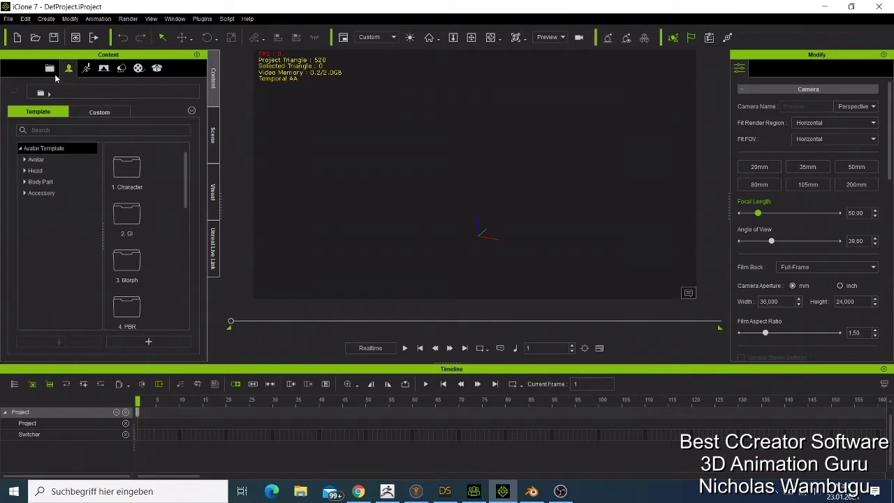
left_click(35, 159)
scroll(126, 229, "down", 5)
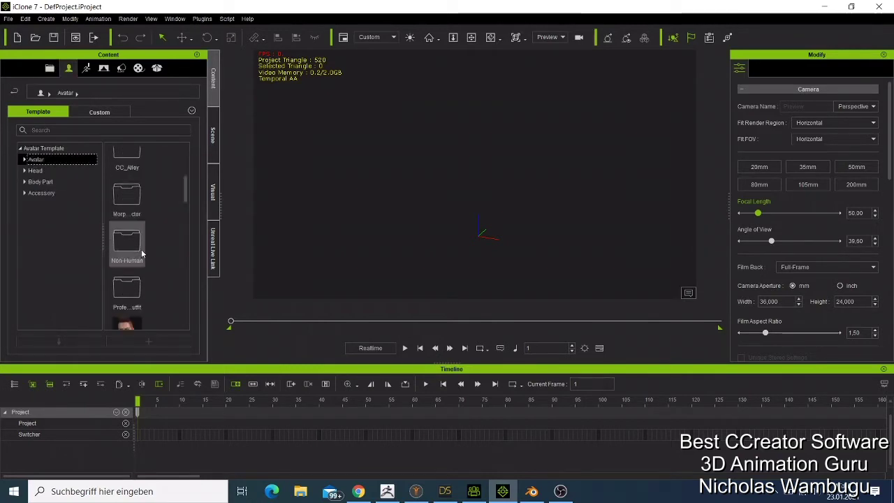
double_click(135, 221)
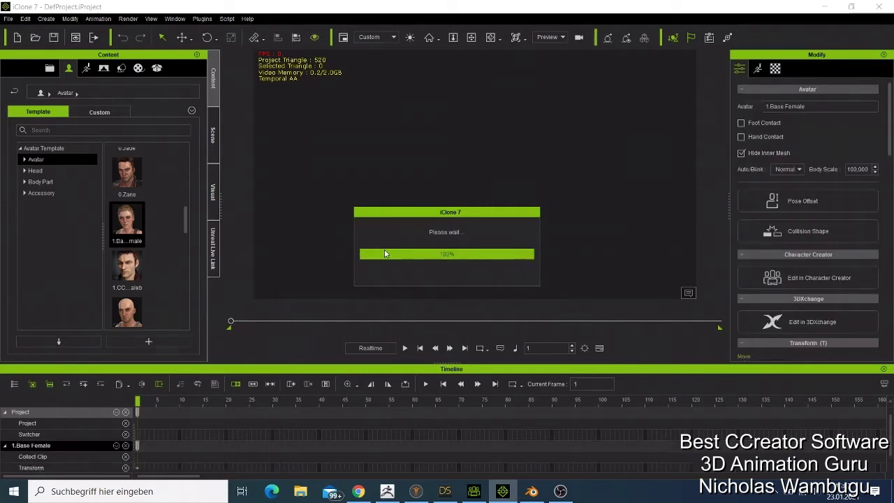
- Browse the animation and facial tools panel while the base female stays in T-pose
left_click(757, 69)
scroll(810, 206, "down", 3)
scroll(812, 213, "down", 3)
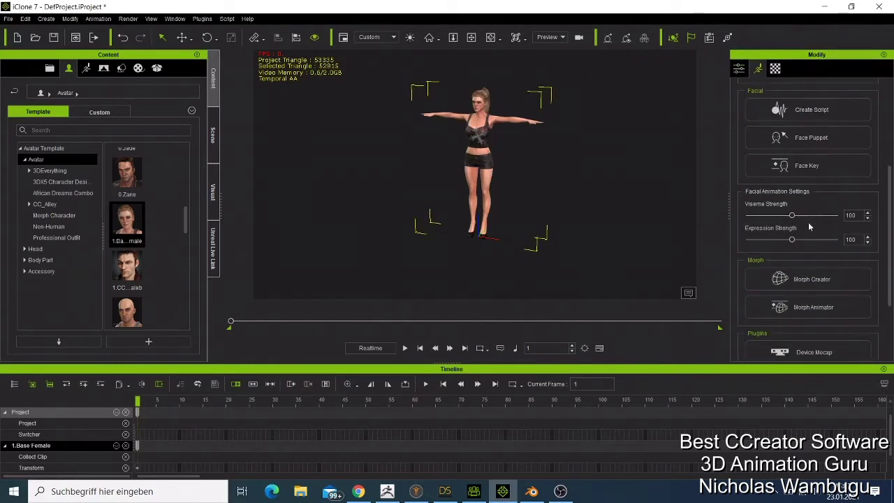
scroll(506, 189, "up", 1)
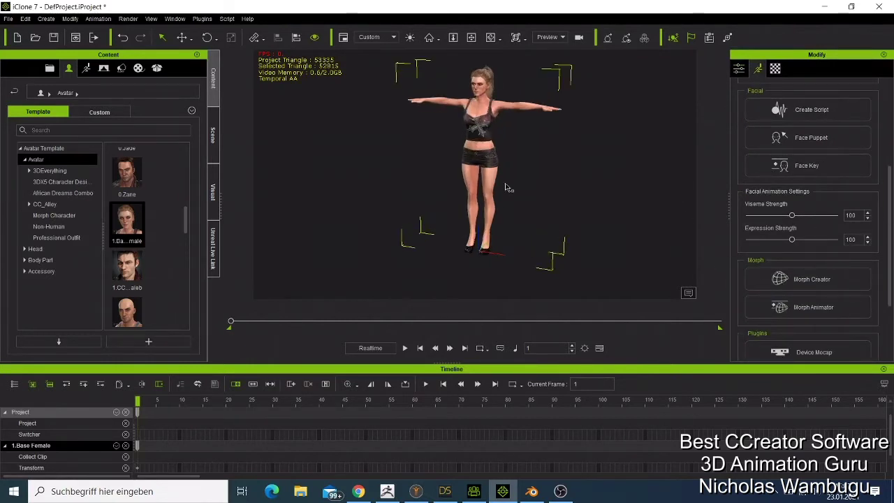
scroll(508, 188, "down", 2)
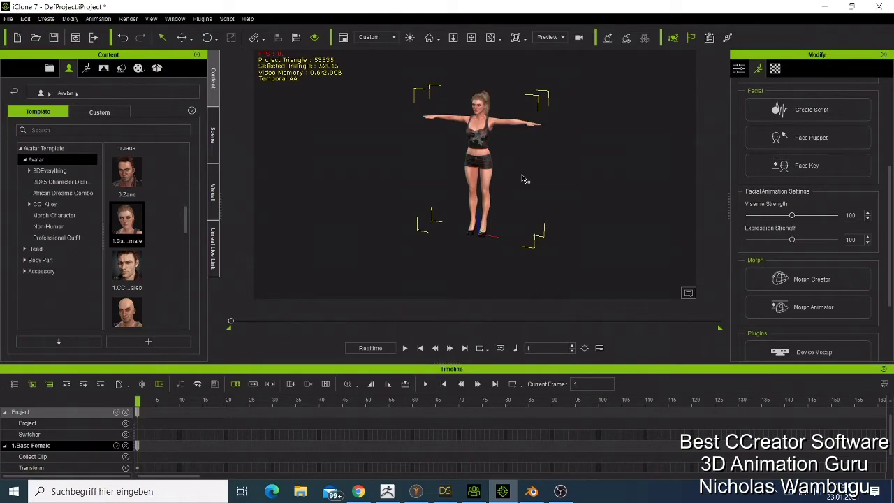
- Open the Reallusion store's iClone 7 page ($129.00) and its bundles, then minimize Chrome
left_click(824, 6)
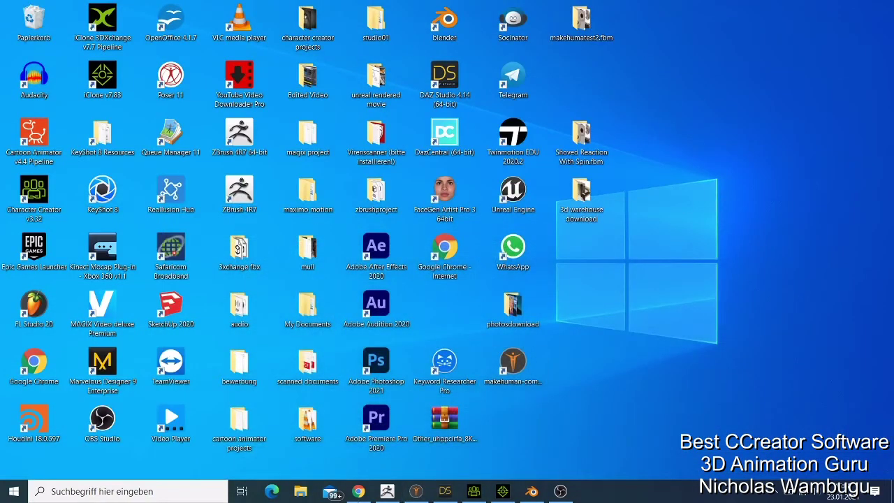
left_click(358, 491)
left_click(320, 9)
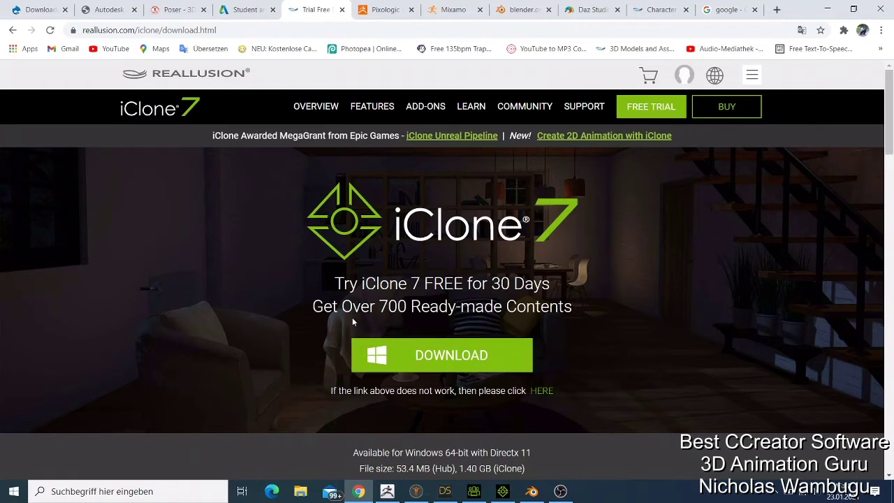
left_click(735, 109)
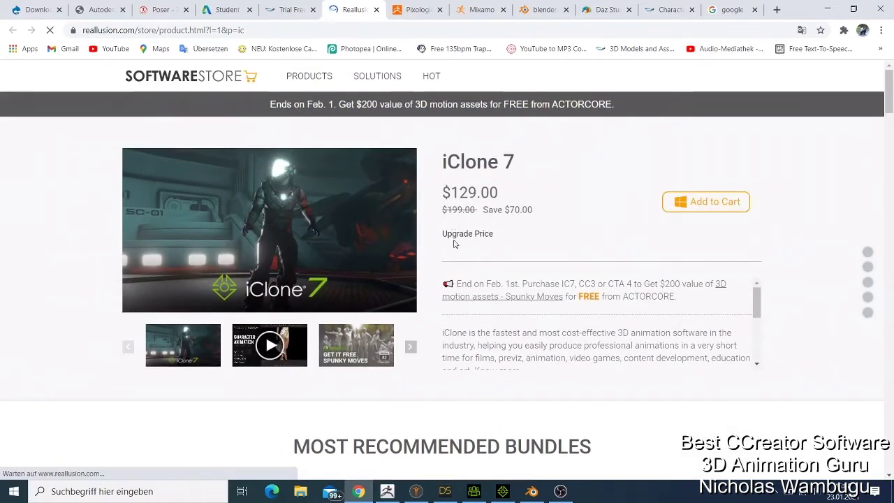
scroll(518, 247, "down", 2)
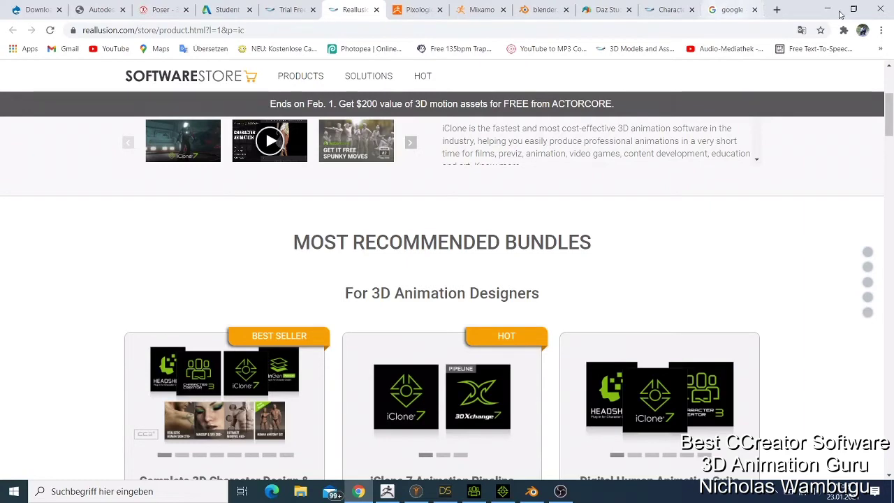
left_click(824, 9)
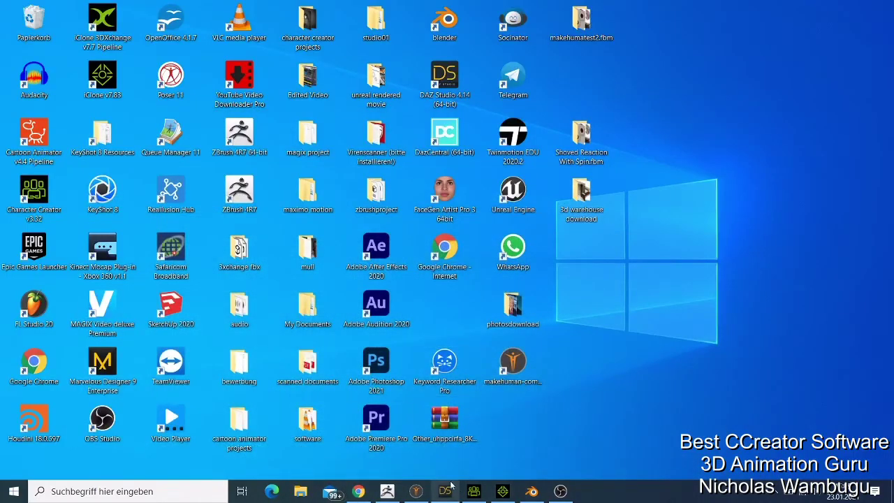
left_click(501, 491)
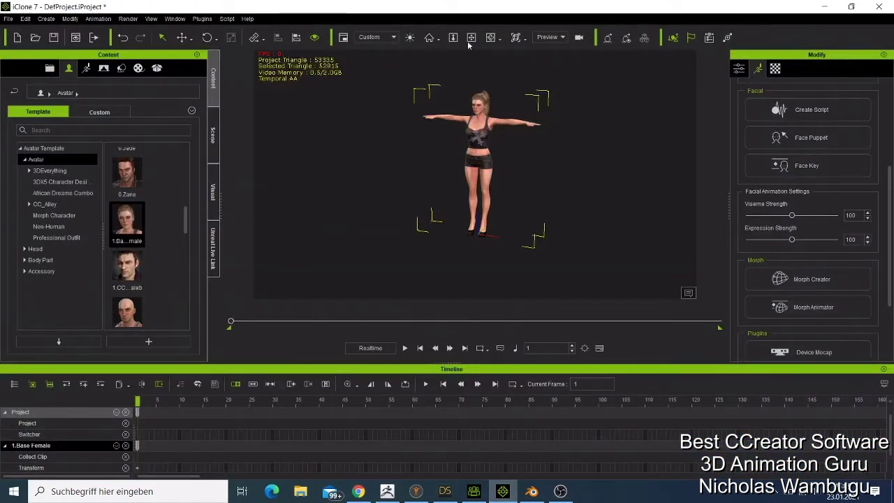
left_click(491, 40)
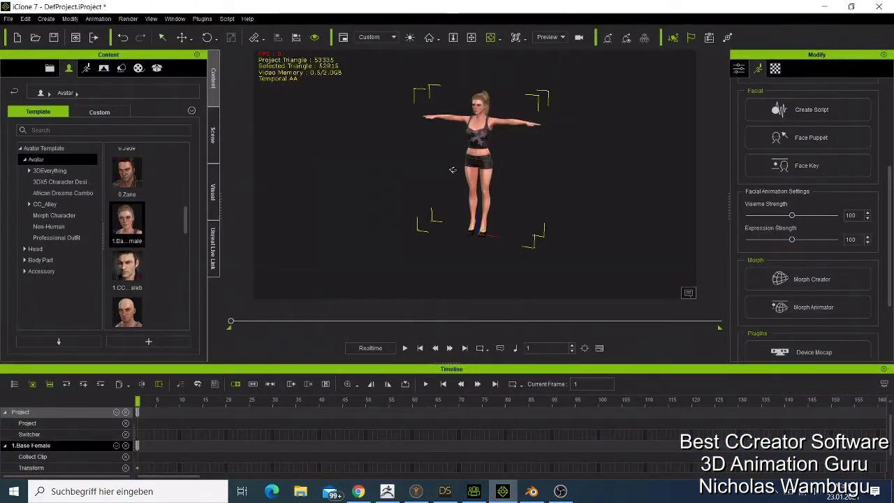
left_click_drag(559, 171, 653, 141)
right_click_drag(509, 180, 437, 176)
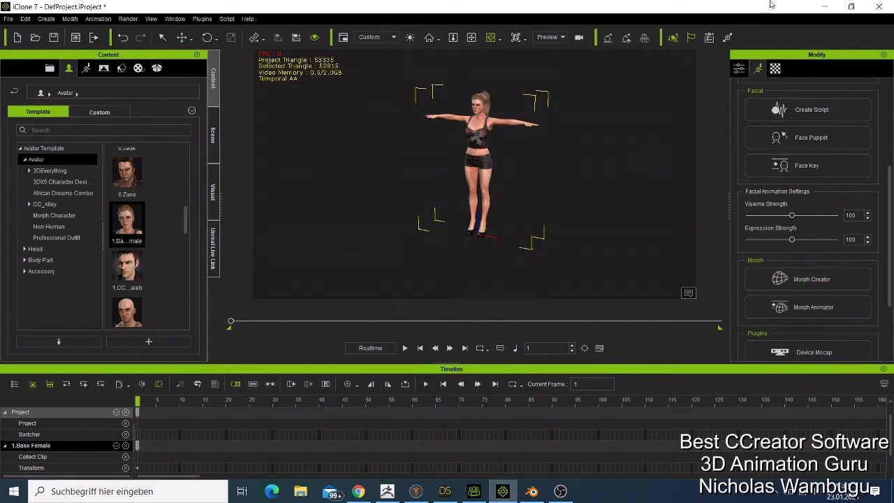
left_click(825, 11)
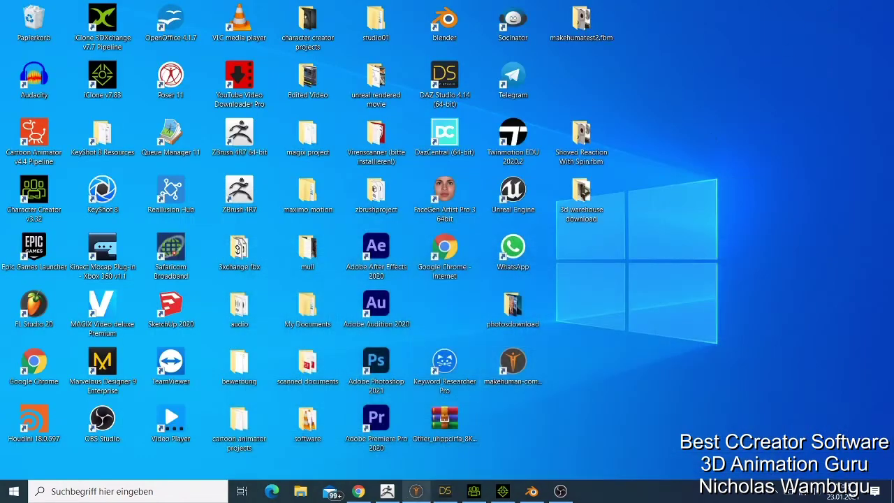
- Restore Chrome and bring up the Pixologic ZBrush 2021 store pricing
left_click(358, 491)
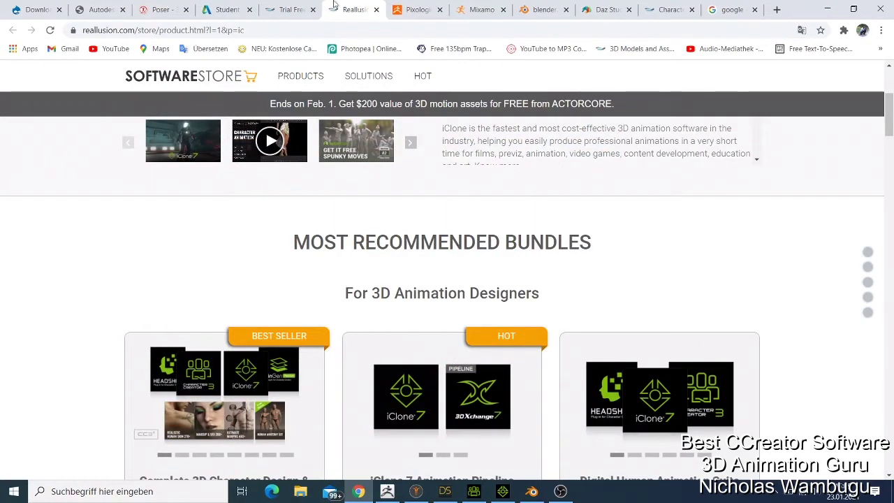
left_click(407, 8)
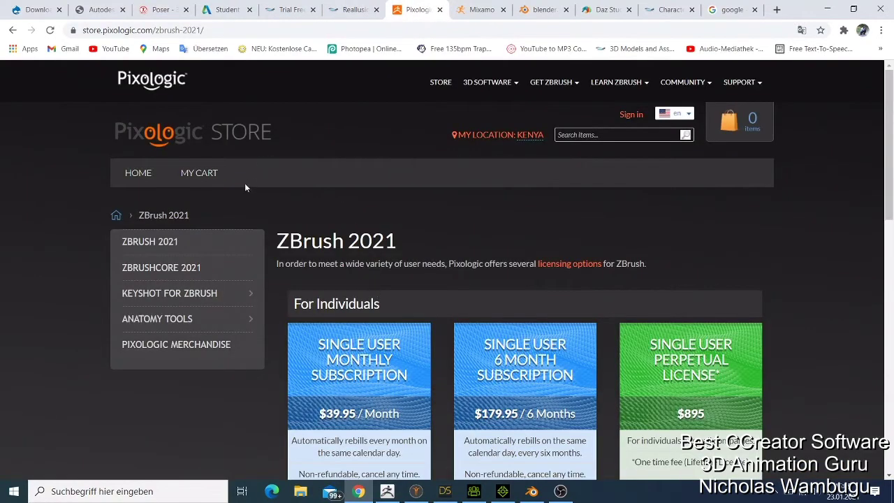
scroll(265, 152, "down", 2)
scroll(265, 153, "up", 2)
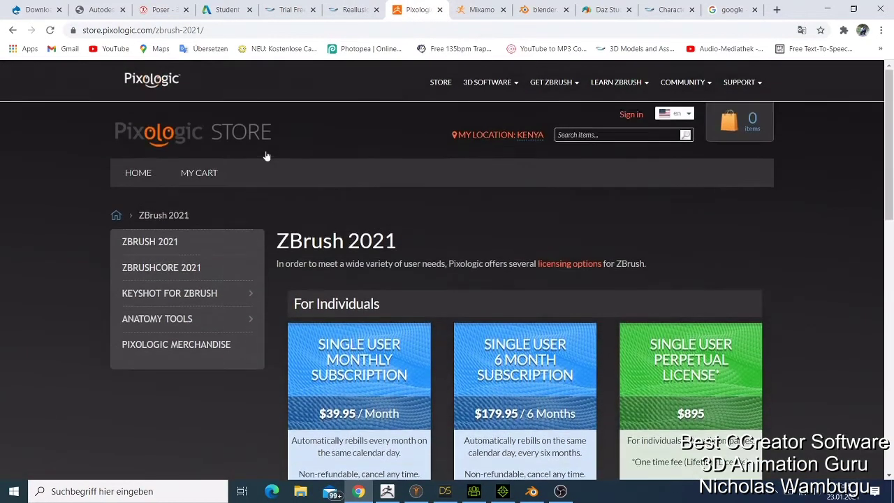
scroll(266, 155, "down", 3)
scroll(391, 195, "up", 2)
scroll(400, 216, "up", 1)
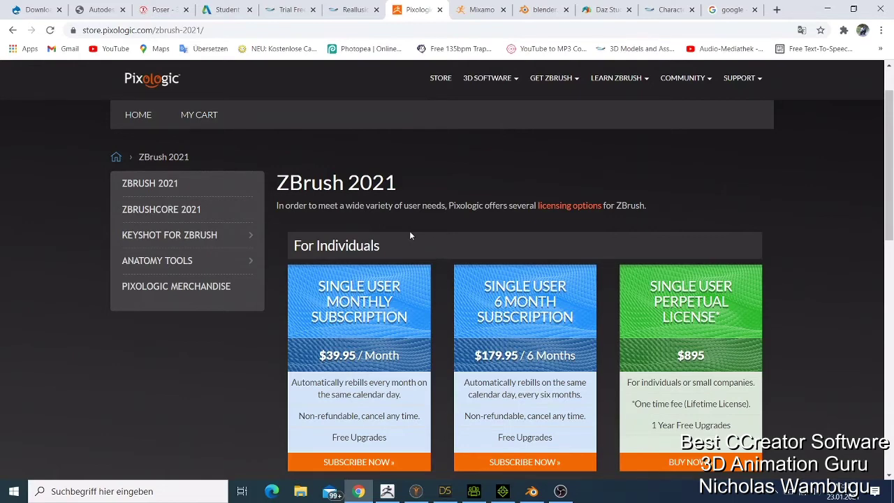
scroll(462, 308, "down", 3)
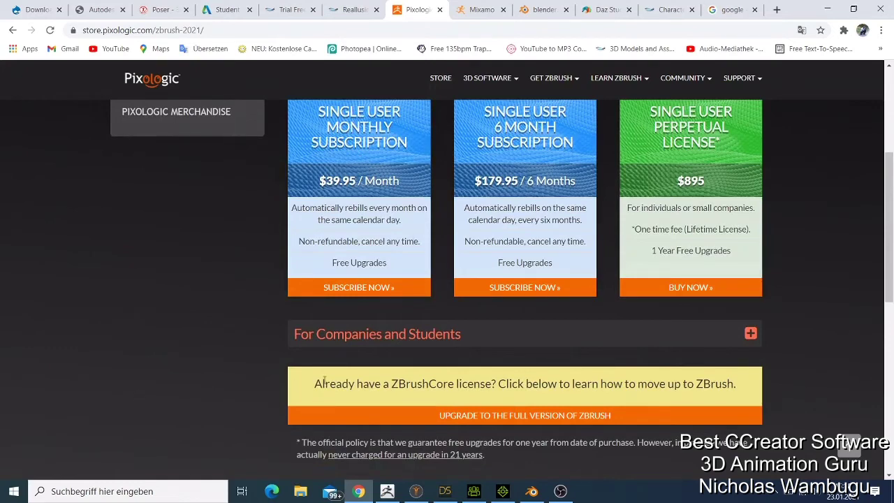
- Expand the For Companies and Students licences, highlight the $895 price, then minimize Chrome
left_click(750, 333)
scroll(752, 337, "down", 2)
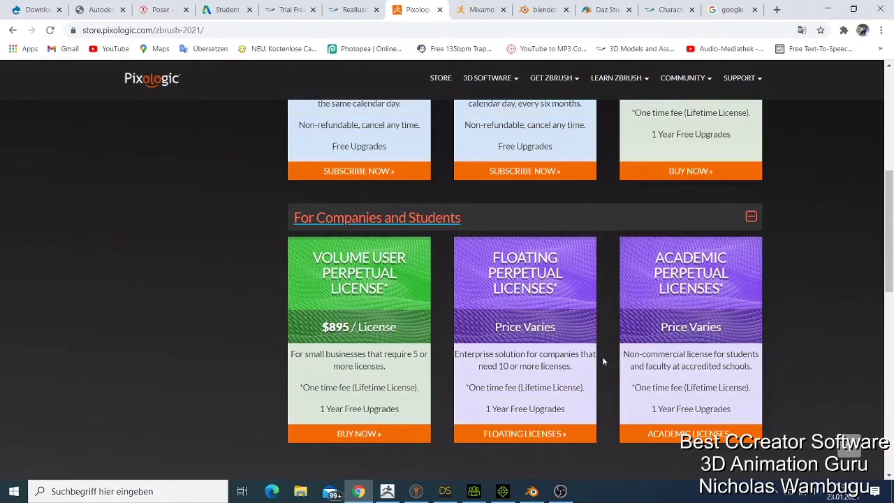
scroll(604, 360, "down", 1)
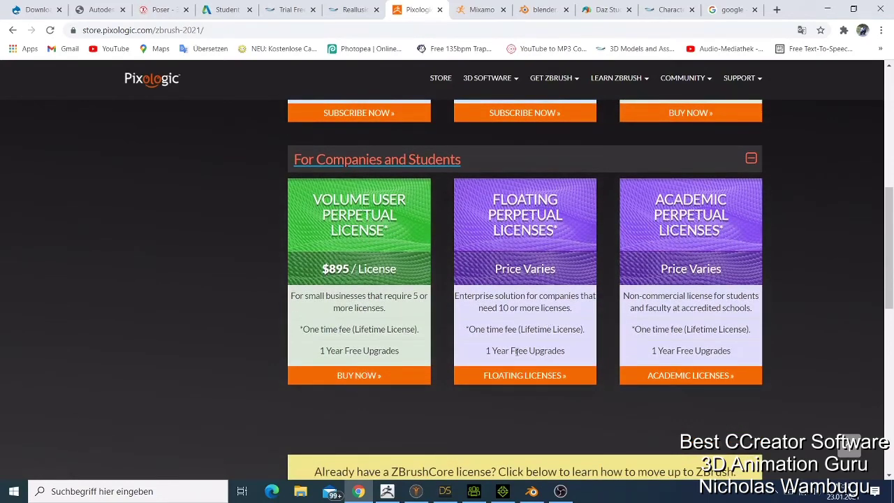
scroll(514, 351, "up", 1)
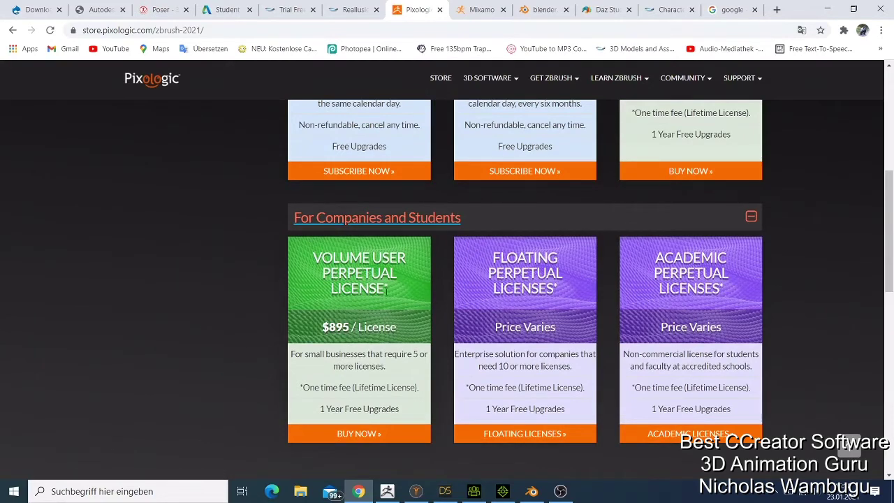
scroll(370, 286, "up", 2)
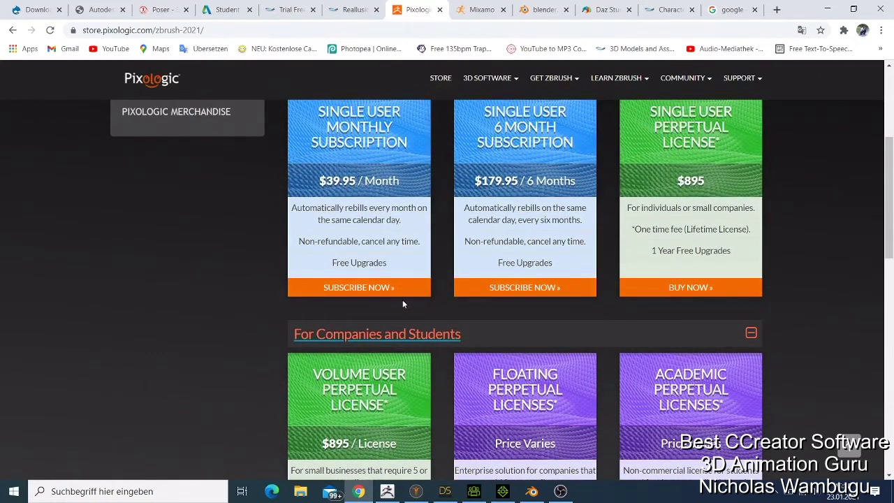
scroll(391, 335, "down", 1)
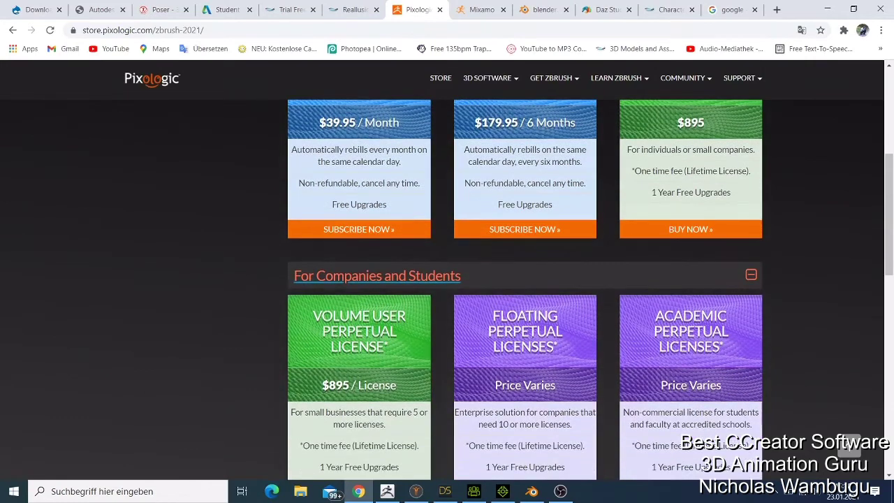
left_click_drag(322, 386, 363, 398)
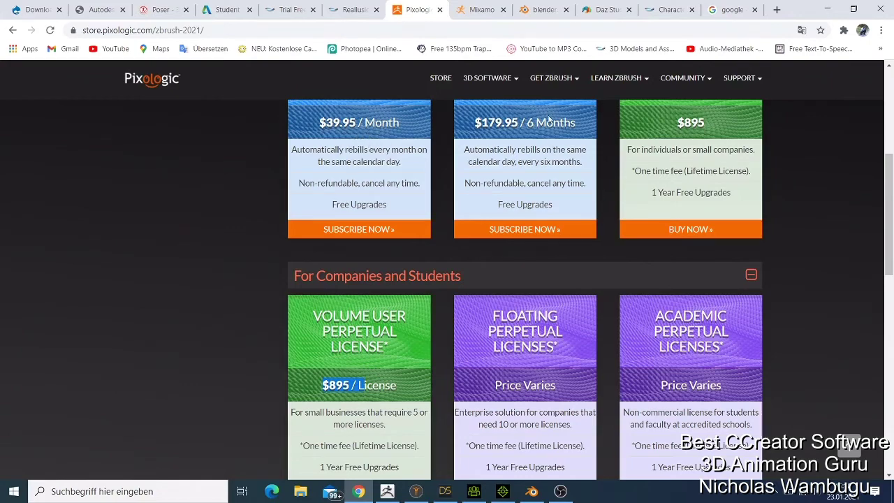
scroll(550, 120, "up", 4)
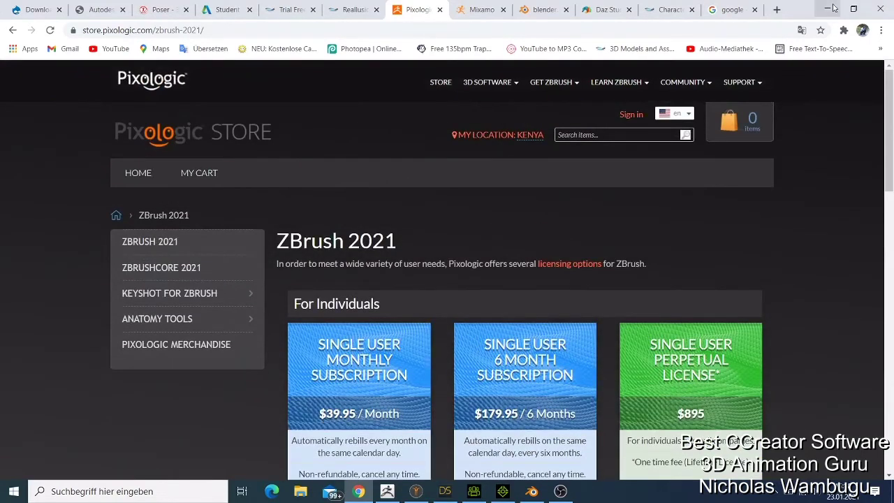
left_click(833, 8)
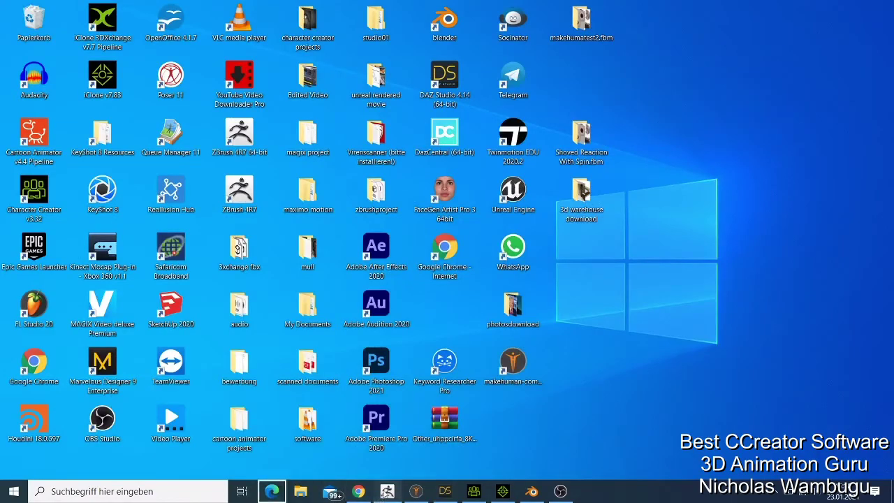
- Restore ZBrush, hide the Lightbox, paint a SimpleBrush stroke of stacked boxes, then minimize
left_click(386, 491)
left_click(550, 183)
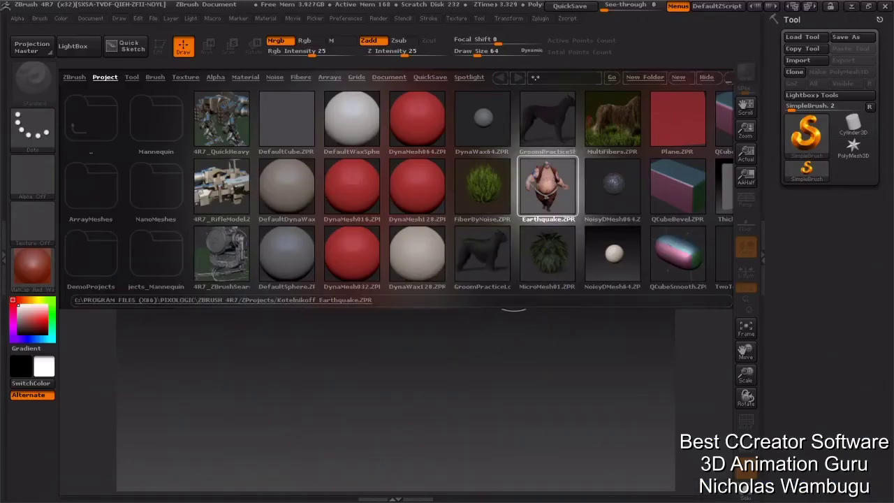
left_click(704, 80)
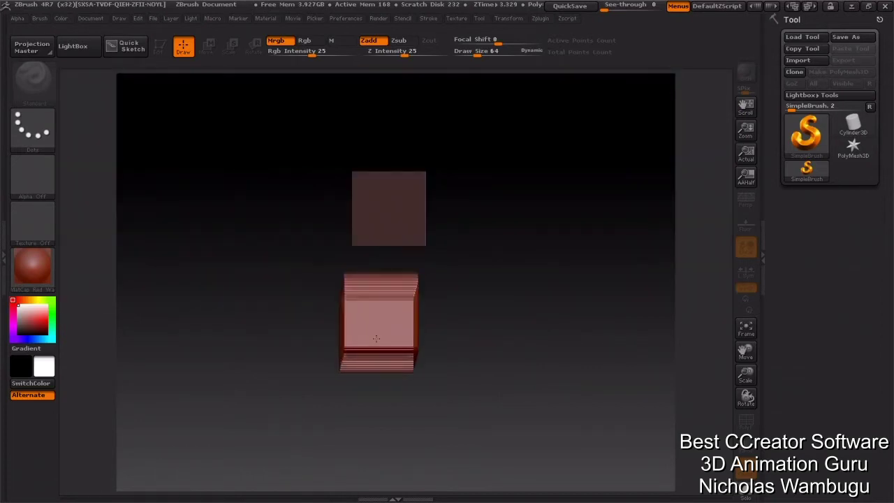
mouse_move(376, 338)
left_mouse_down()
mouse_move(465, 300)
mouse_move(541, 211)
mouse_move(407, 222)
mouse_move(331, 249)
mouse_move(491, 358)
mouse_move(556, 335)
left_mouse_up()
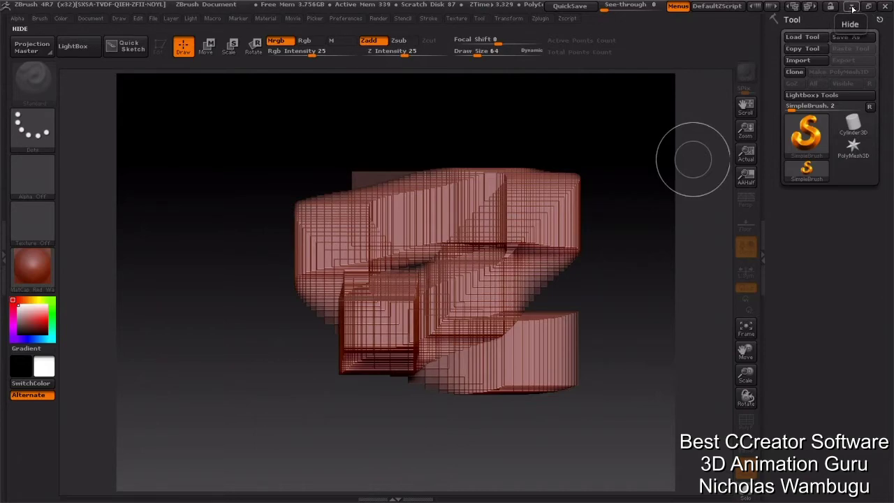
left_click(852, 8)
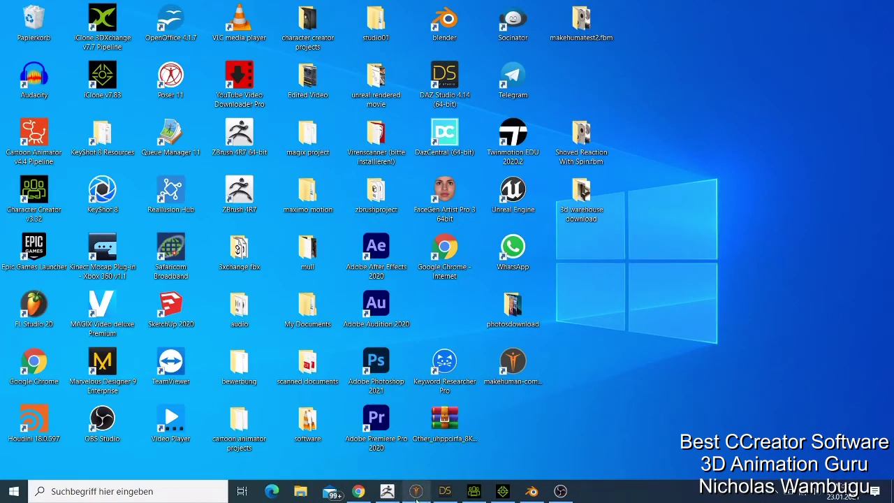
- Briefly restore and minimize ZBrush, then bring back Chrome on the ZBrush 2021 store page
left_click(387, 491)
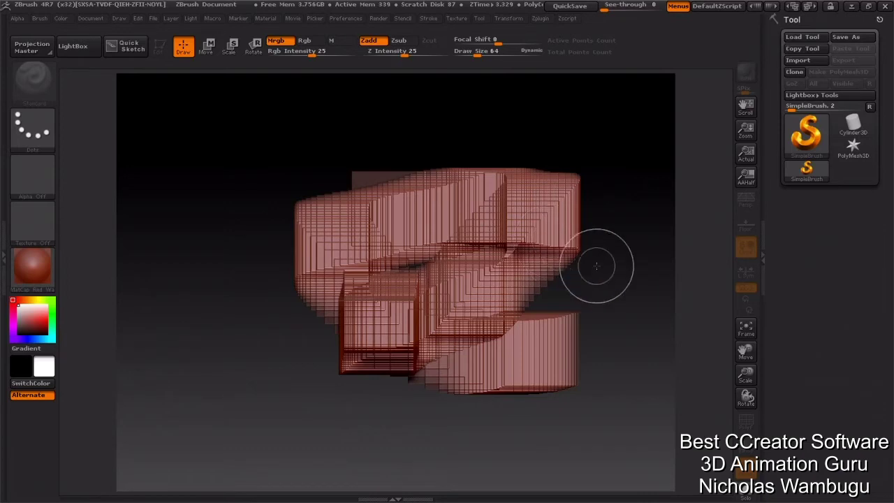
left_click(852, 7)
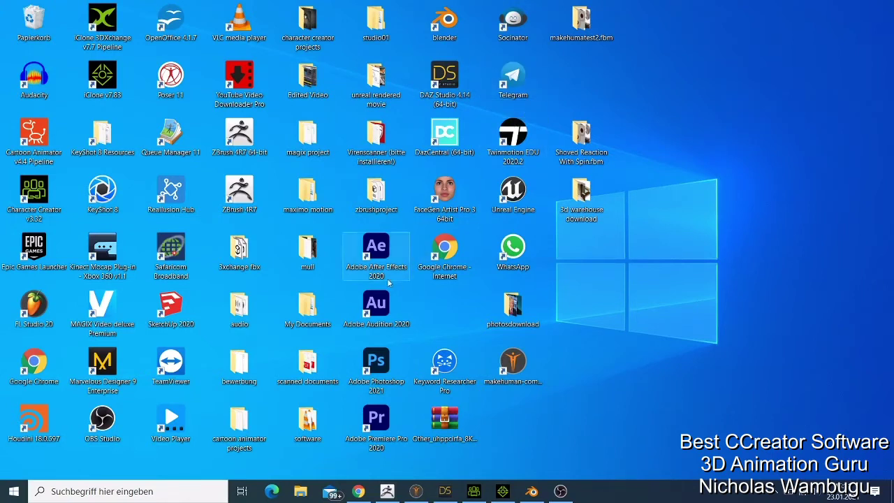
left_click(358, 491)
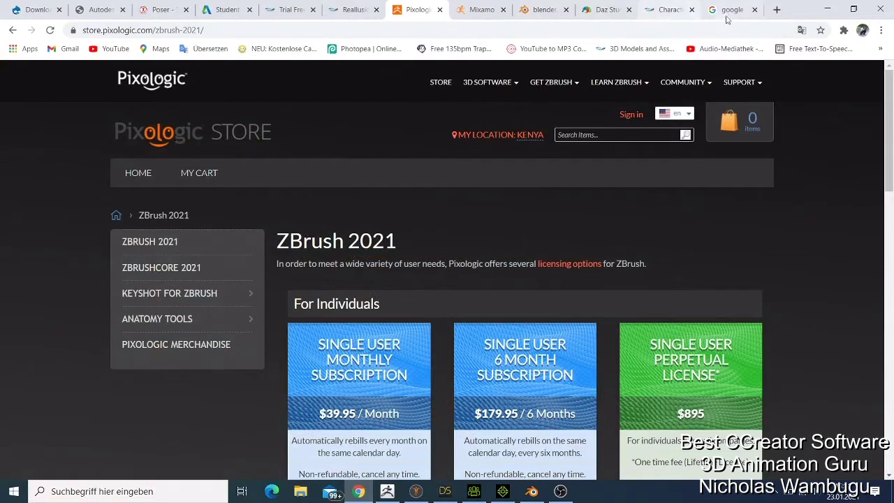
- Close the leftover Google tab and switch to the Mixamo 'Get animated.' home page
left_click(754, 9)
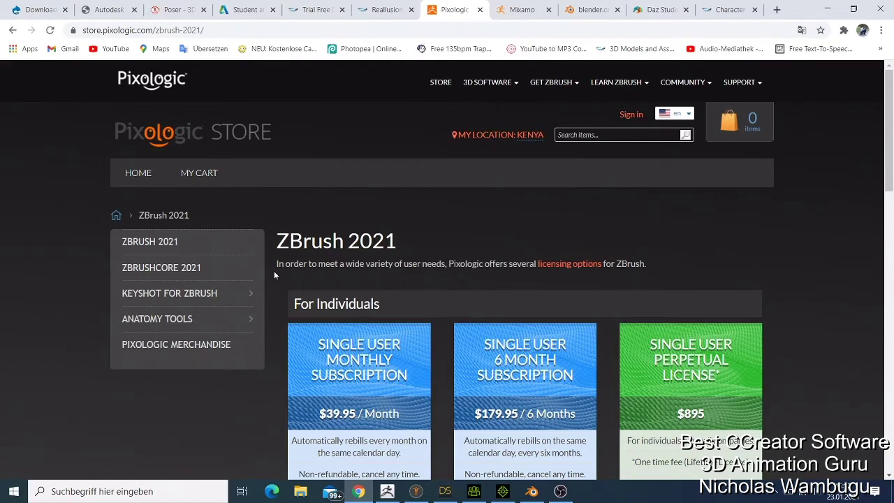
left_click(519, 9)
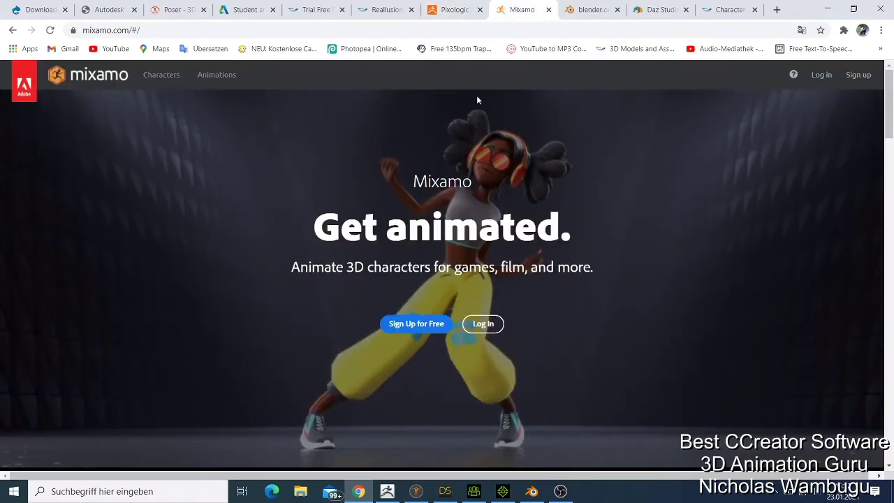
- Pick the Mutant character in Mixamo's Characters library, try downloading it, and open the Adobe sign-in
left_click(167, 75)
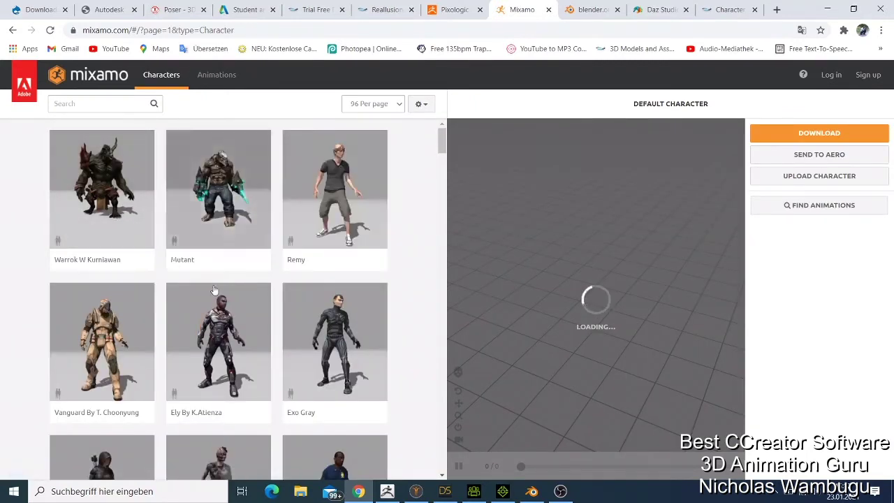
left_click(216, 200)
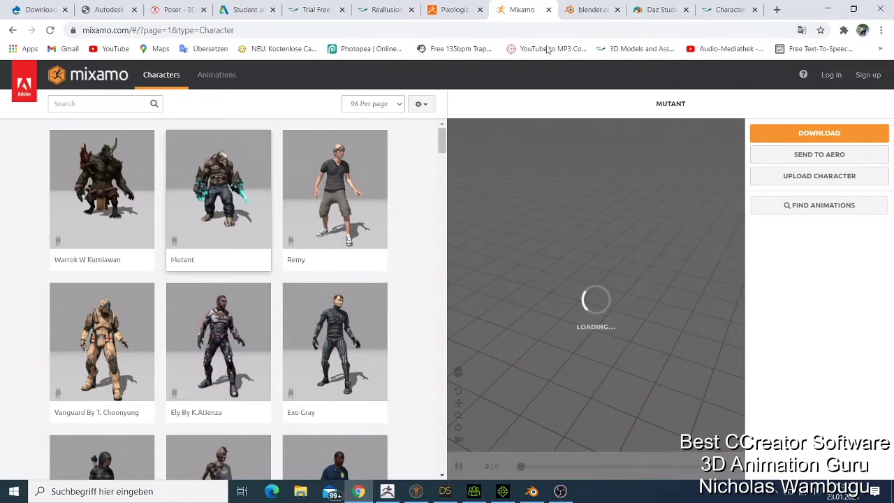
left_click(831, 140)
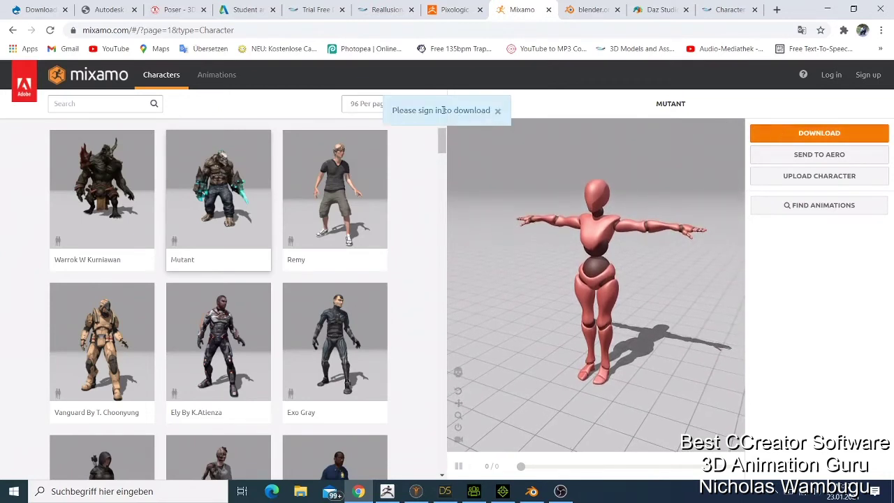
left_click(838, 75)
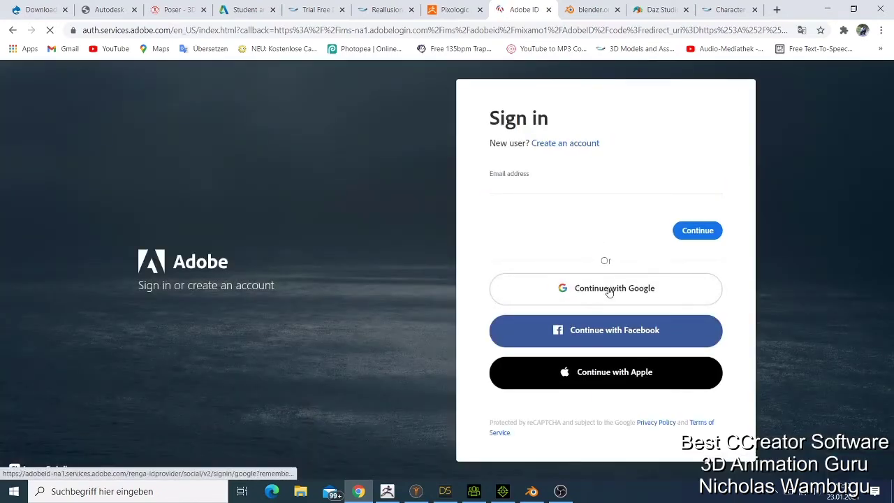
- Sign in to Mixamo via Continue with Google, choosing a Google account from the chooser
left_click(609, 290)
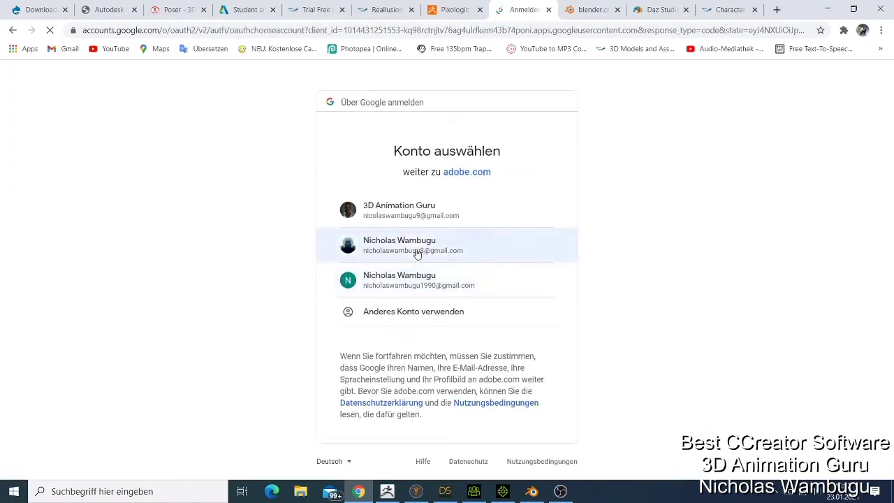
left_click(419, 253)
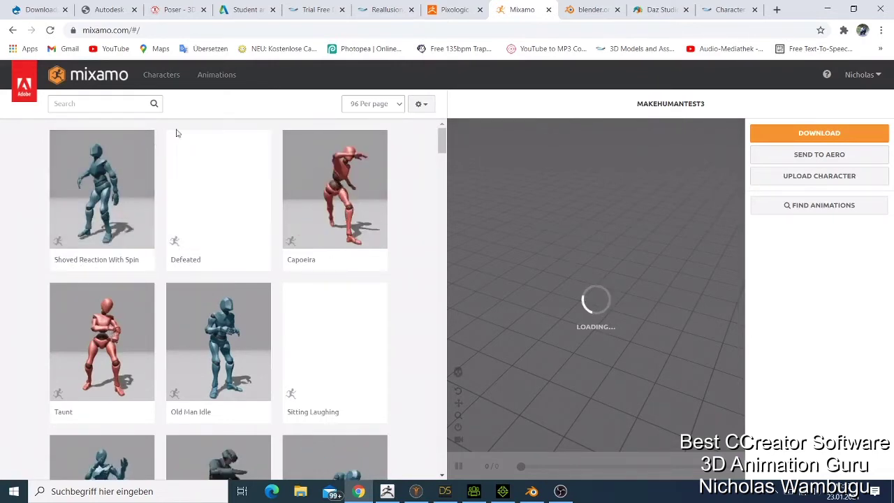
- Replace the current character with Vanguard By T. Choonyung and bring up its Animations catalogue
left_click(172, 78)
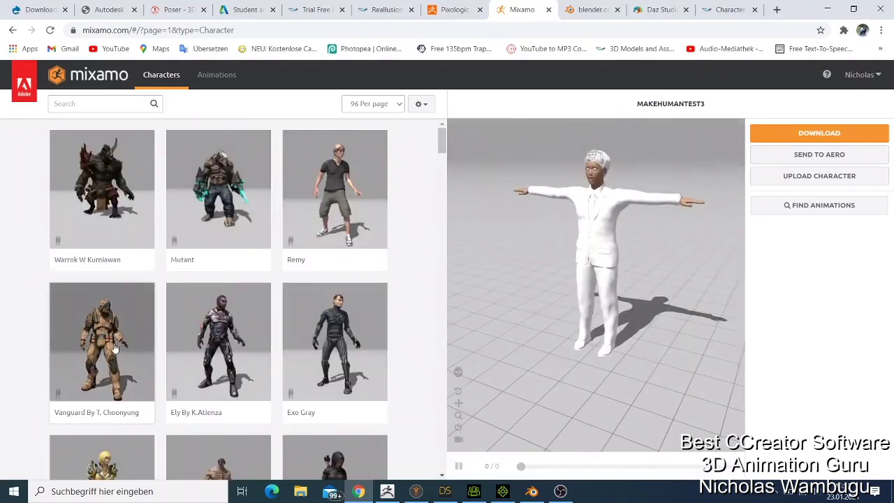
left_click(116, 345)
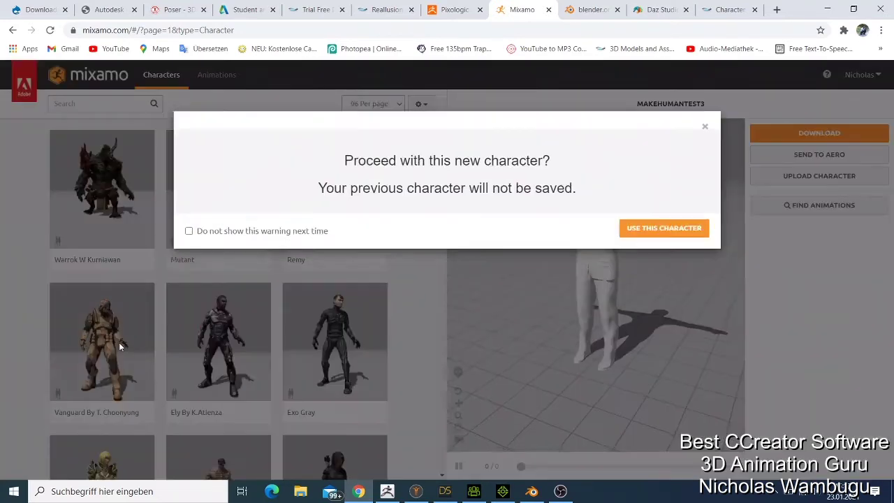
left_click(660, 236)
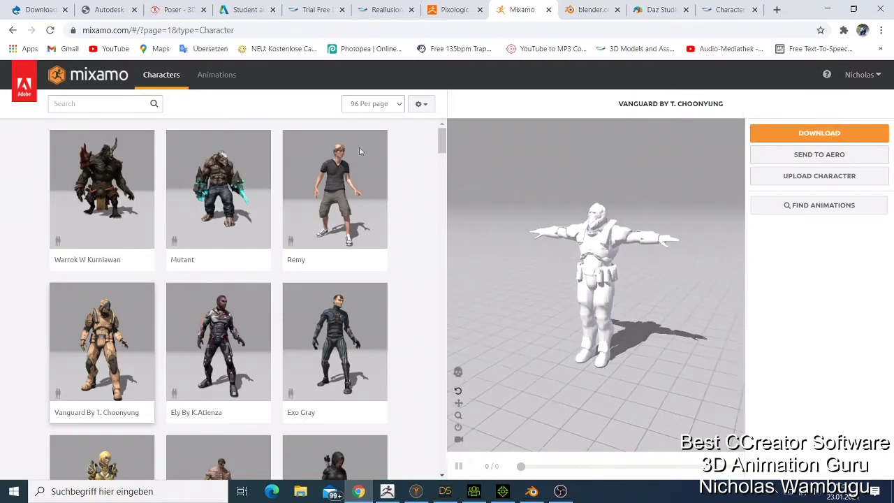
left_click(215, 77)
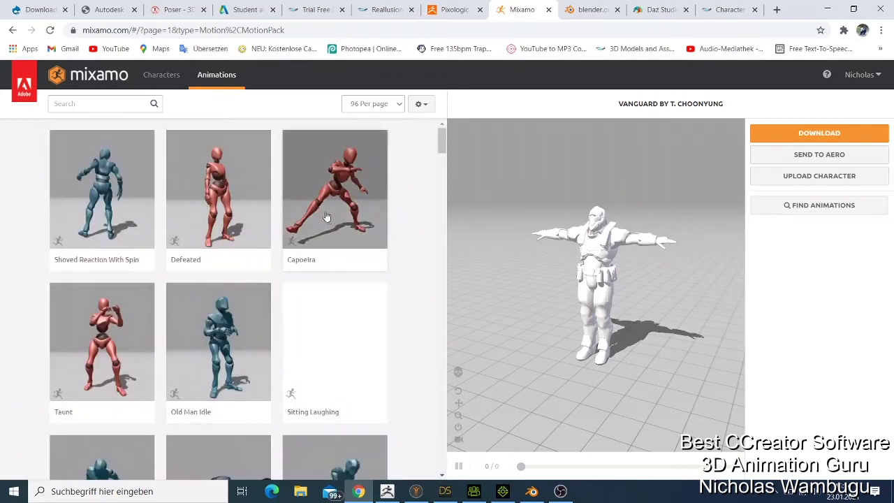
- Apply the Reaction animation to Vanguard and open Download Settings (FBX Binary, With Skin, 30 fps)
scroll(335, 381, "down", 2)
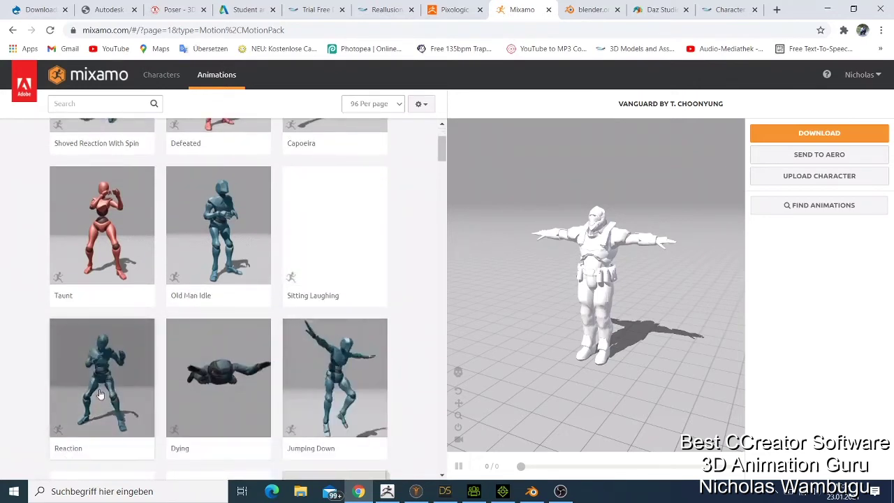
left_click(100, 393)
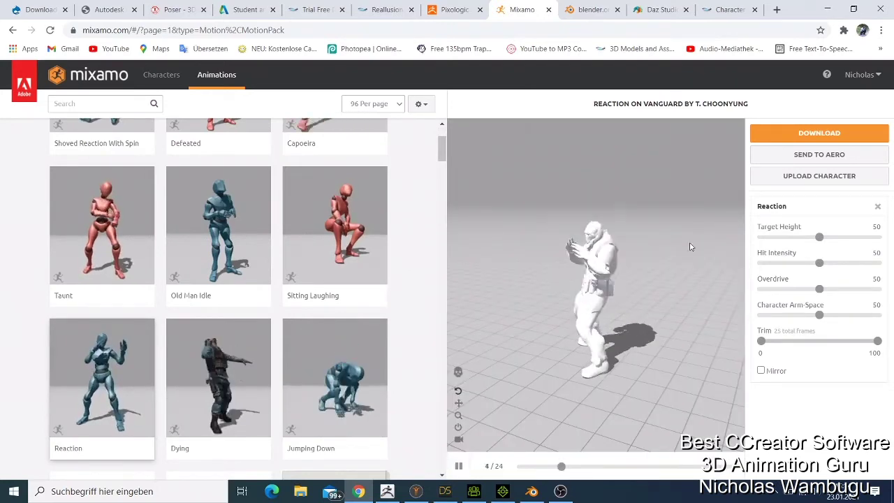
left_click(814, 134)
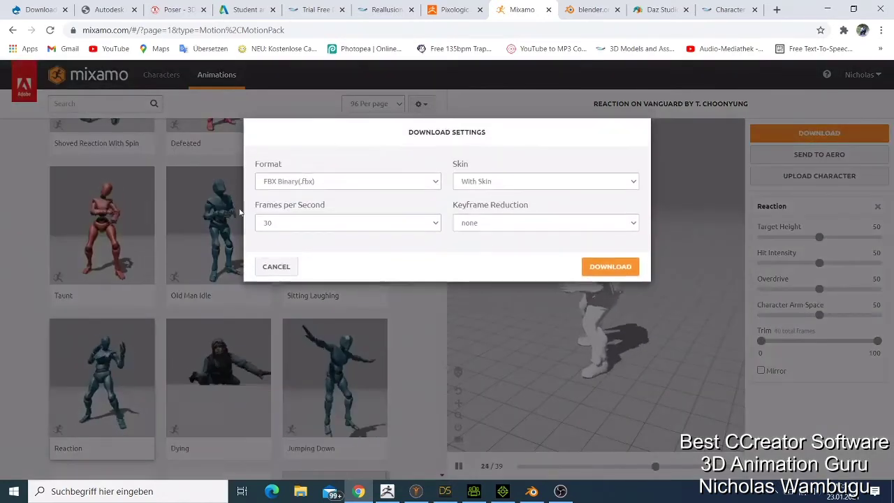
- Inspect the Format and Skin options, keep FBX Binary and With Skin, and cancel the download
left_click(333, 181)
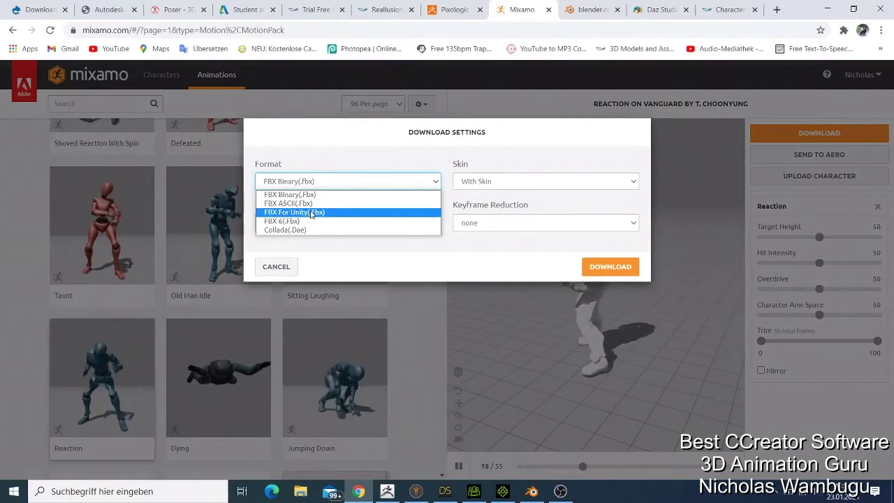
left_click(329, 181)
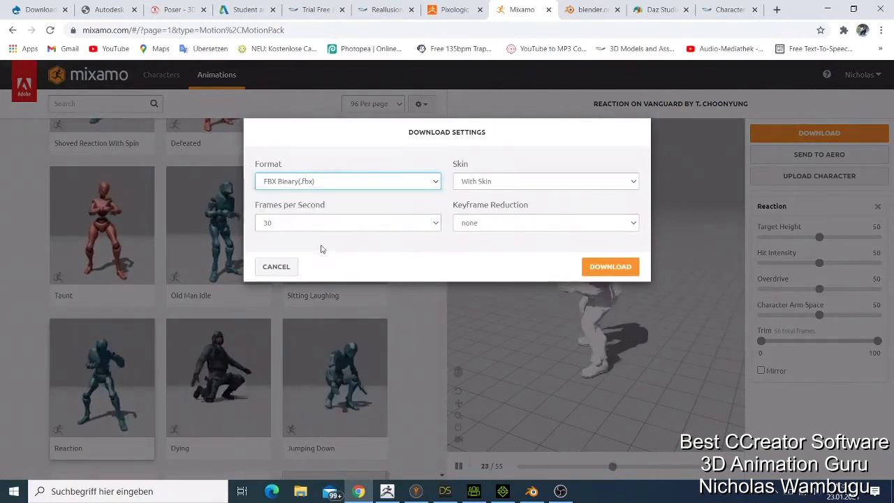
left_click(329, 181)
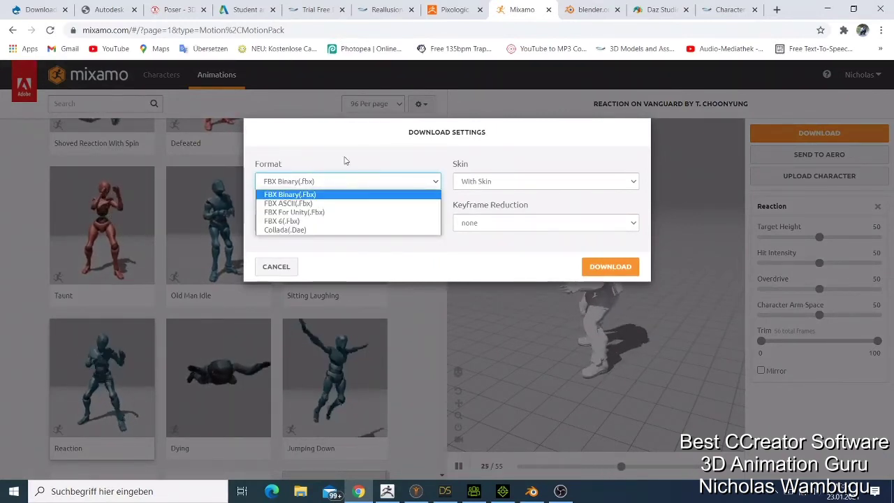
left_click(348, 180)
left_click(469, 180)
left_click(480, 181)
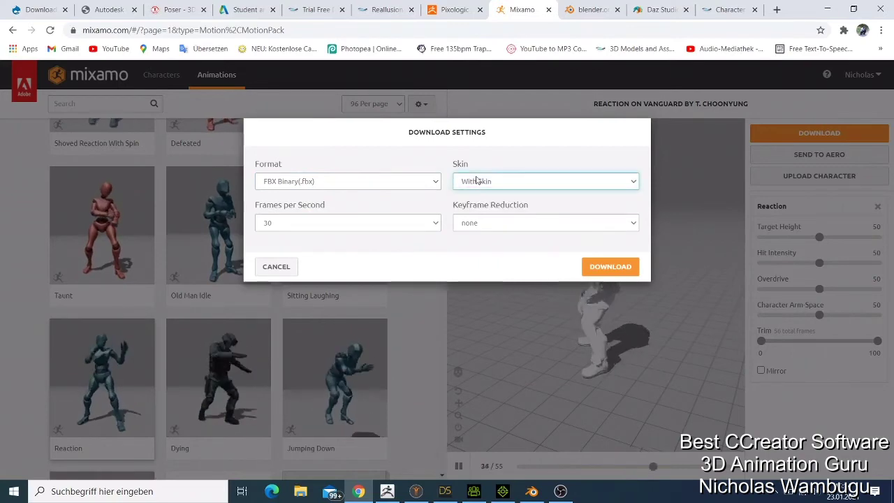
left_click(276, 266)
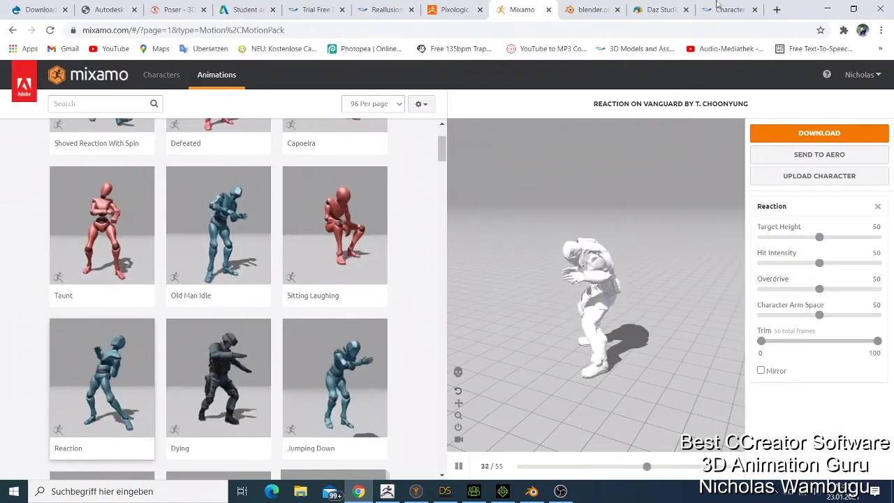
- Look over the blender.org homepage, then launch Blender 2.91.0 from the taskbar
left_click(597, 11)
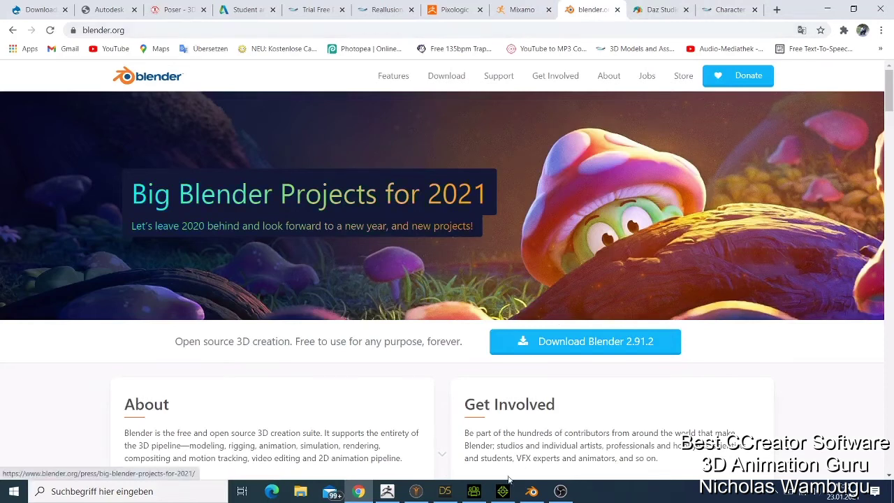
left_click(524, 497)
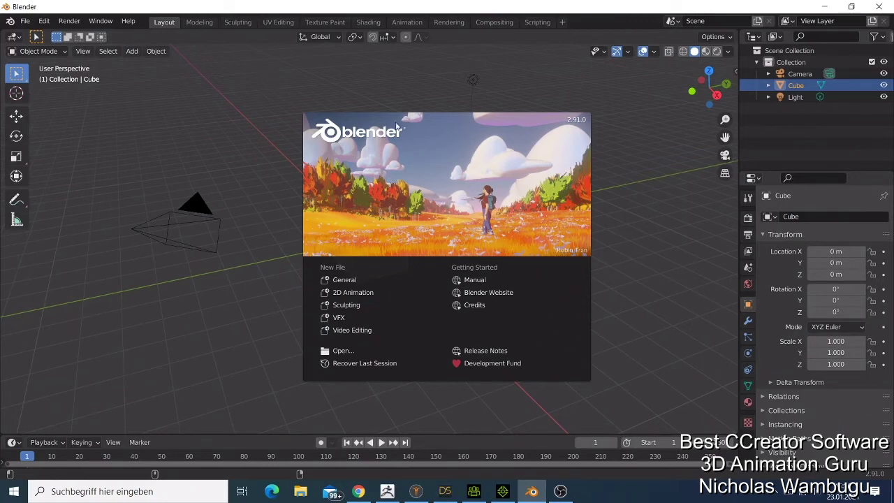
- Dismiss the Blender splash and show the default Cube in Edit Mode in the Modeling workspace
left_click(667, 153)
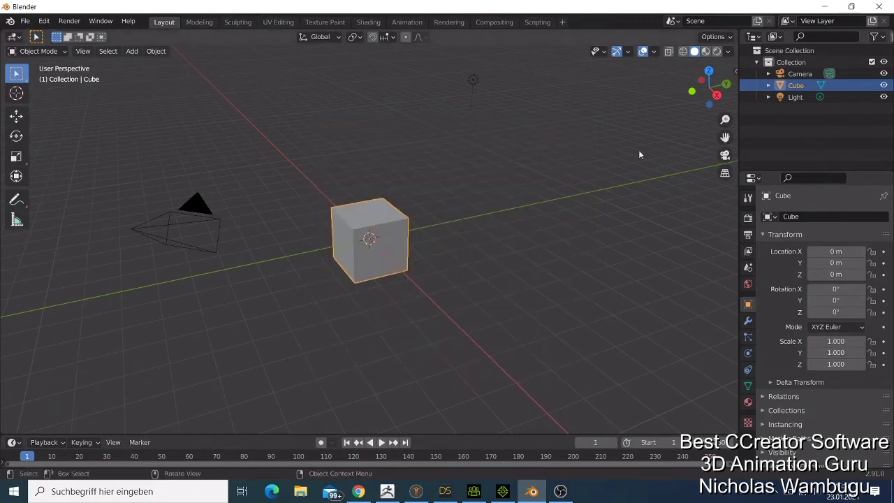
left_click(203, 25)
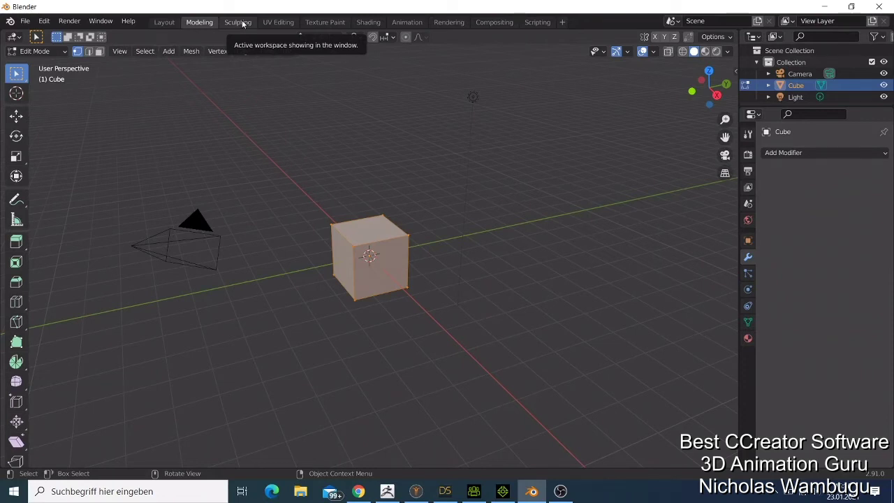
- Enter the Sculpting workspace and look over the brush picker and render settings
left_click(238, 21)
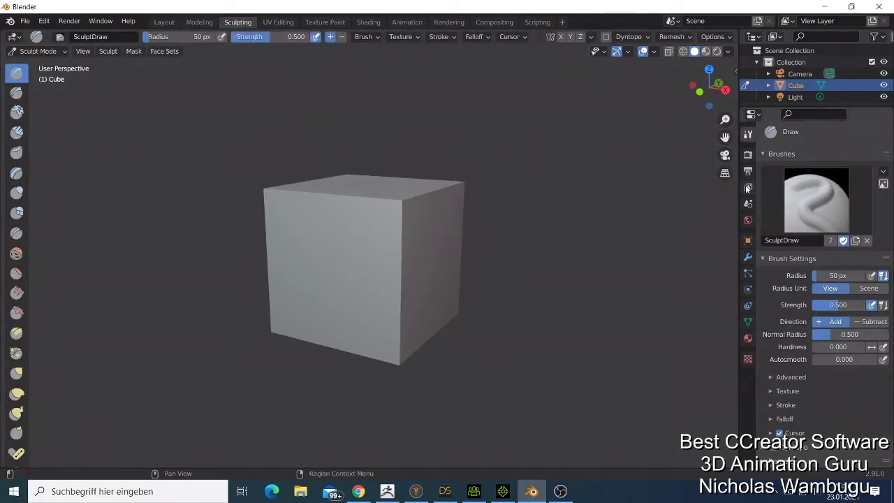
left_click(815, 200)
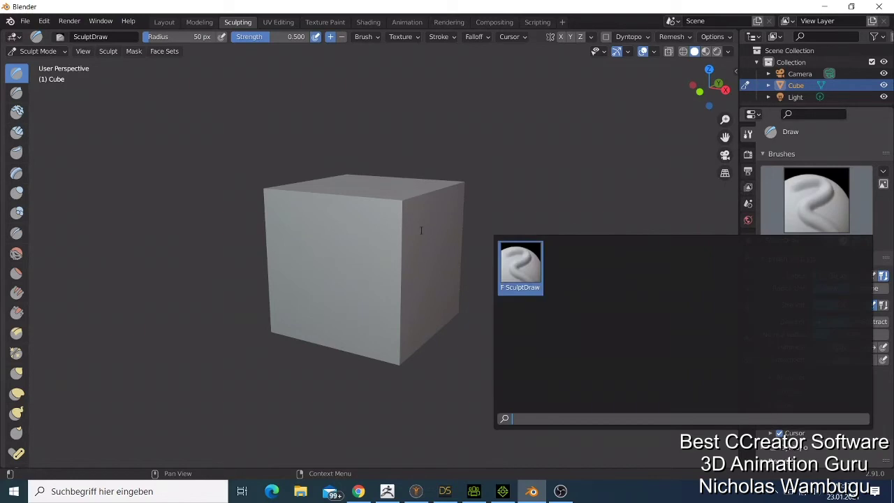
left_click(500, 260)
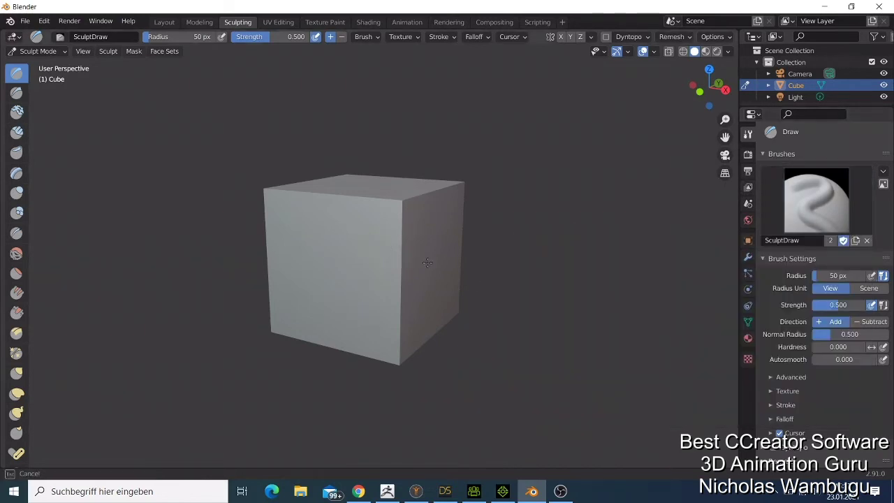
left_click(748, 154)
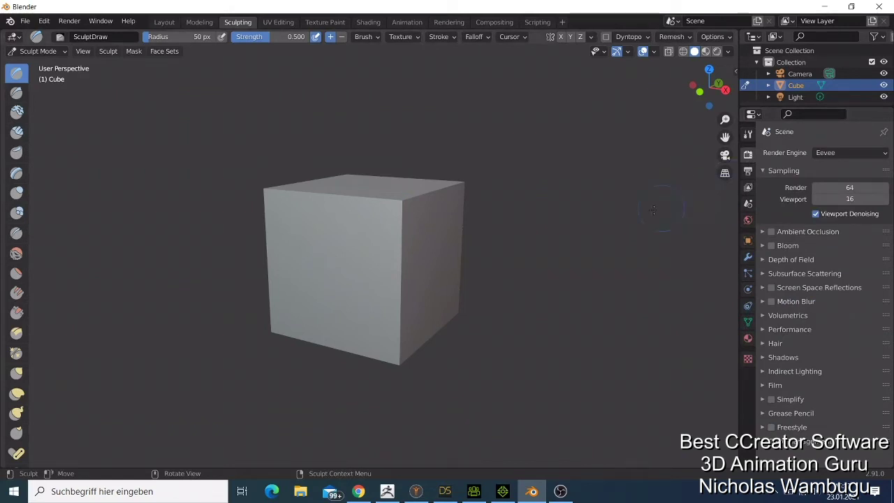
- Sculpt a Clay stroke across the cube's front face, select the Layer brush, then go to Rendering
left_click(17, 110)
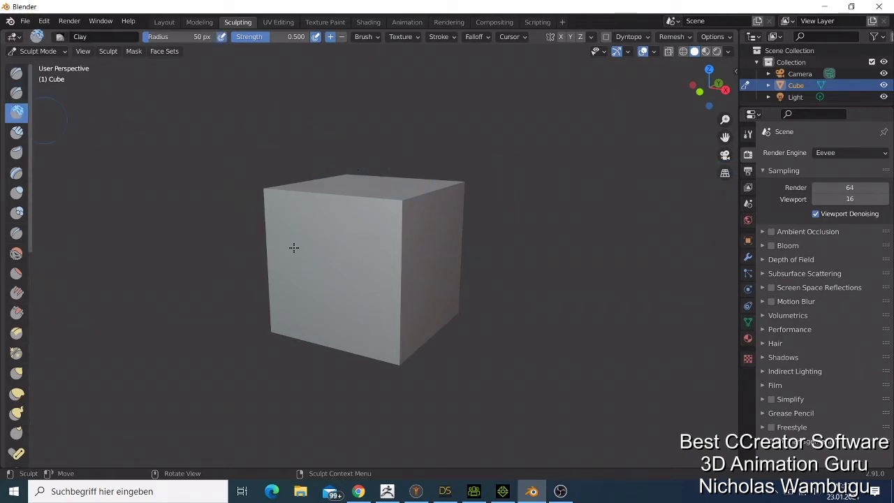
mouse_move(335, 269)
left_mouse_down()
mouse_move(404, 272)
mouse_move(403, 200)
mouse_move(391, 226)
mouse_move(320, 260)
mouse_move(312, 251)
left_mouse_up()
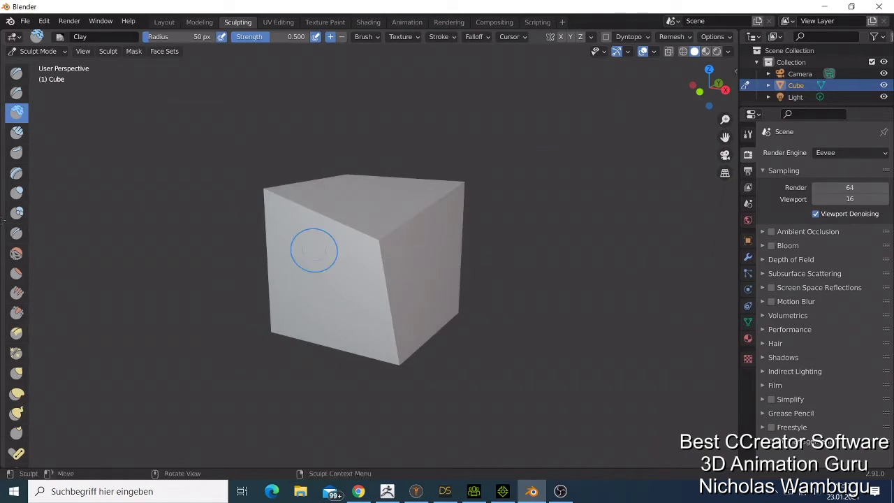
left_click(16, 174)
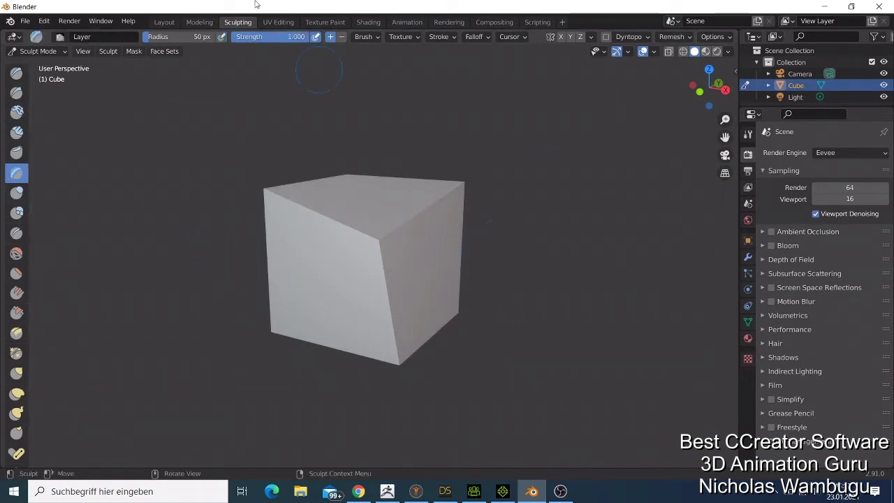
left_click(406, 22)
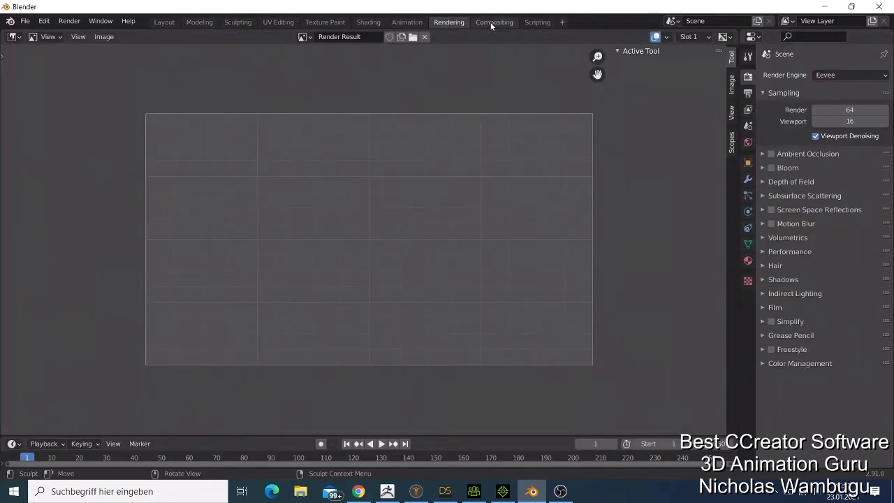
- View Blender's Compositing workspace, then minimise Blender to reveal blender.org in Chrome
left_click(492, 22)
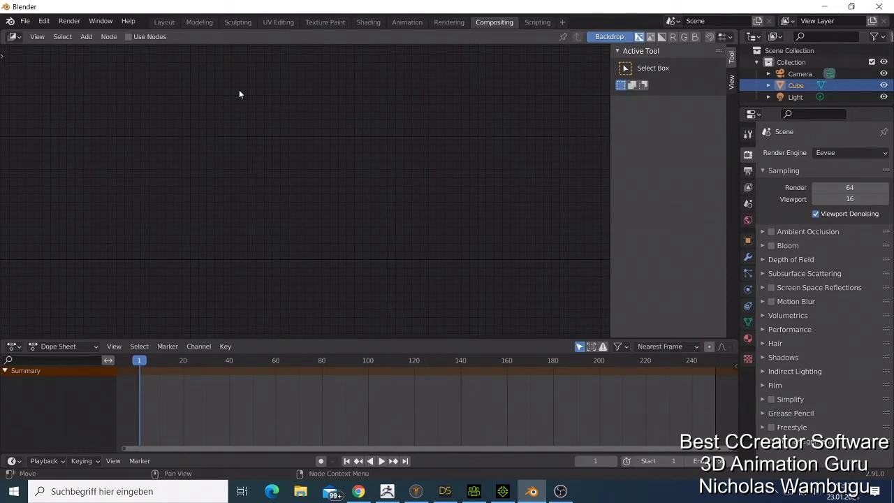
left_click(817, 7)
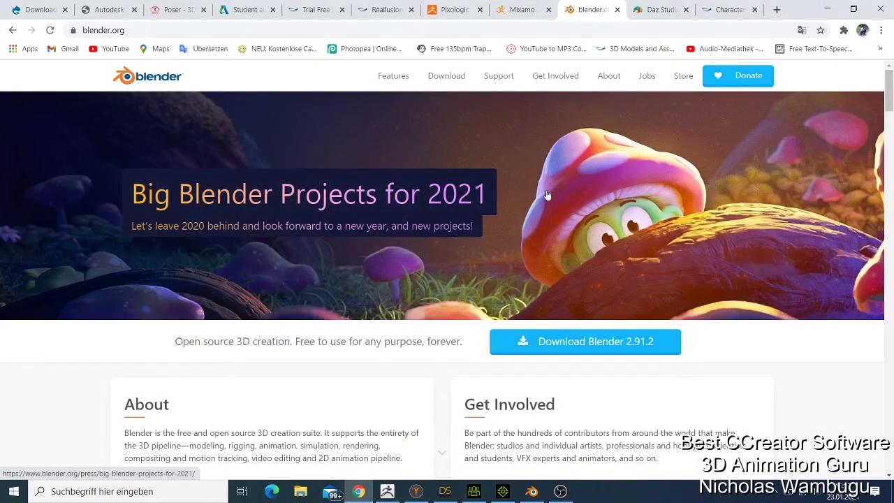
- View the free Daz Studio Pro BETA page, then bring DAZ Studio 4.14 Pro forward
left_click(655, 11)
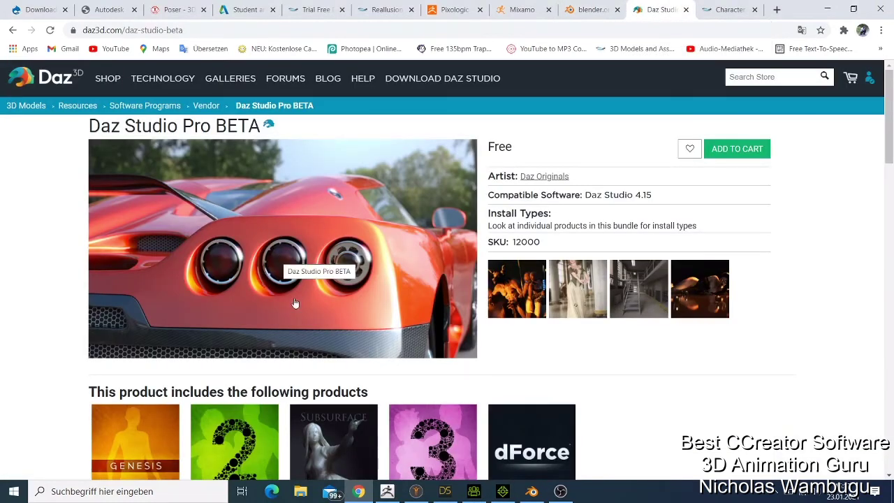
left_click(448, 483)
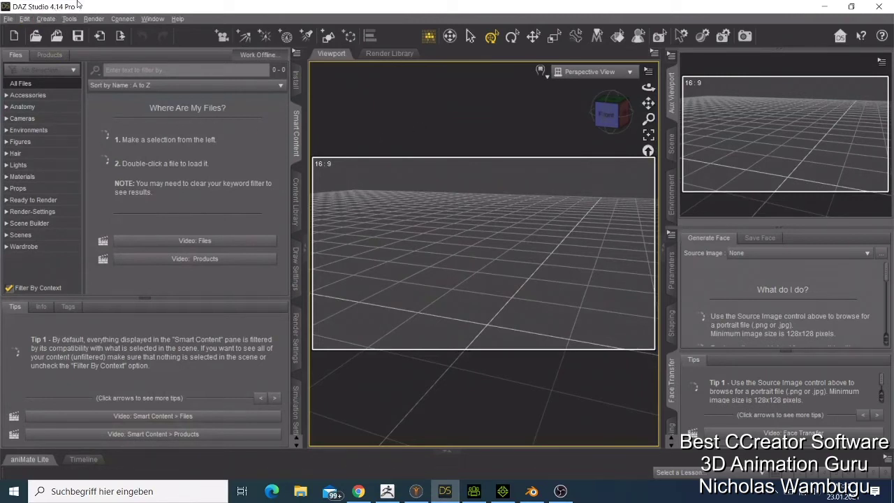
- Browse the Smart Content Figures and load Genesis 8 Basic Female.duf into the scene in A-pose
left_click(23, 142)
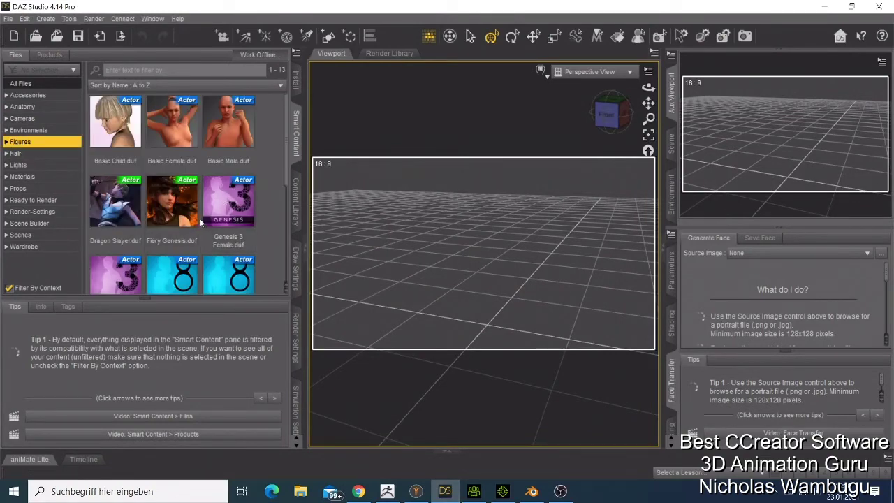
scroll(200, 222, "down", 3)
scroll(201, 222, "up", 3)
scroll(216, 160, "down", 3)
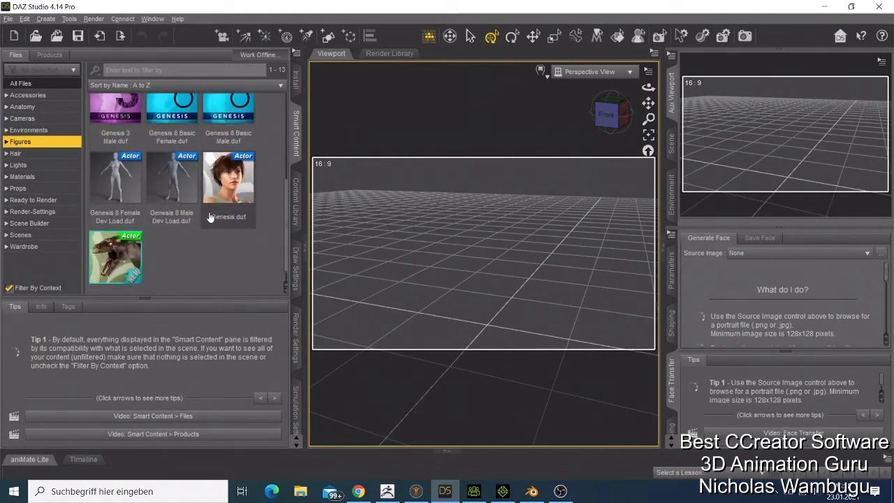
left_click(235, 106)
scroll(234, 106, "up", 1)
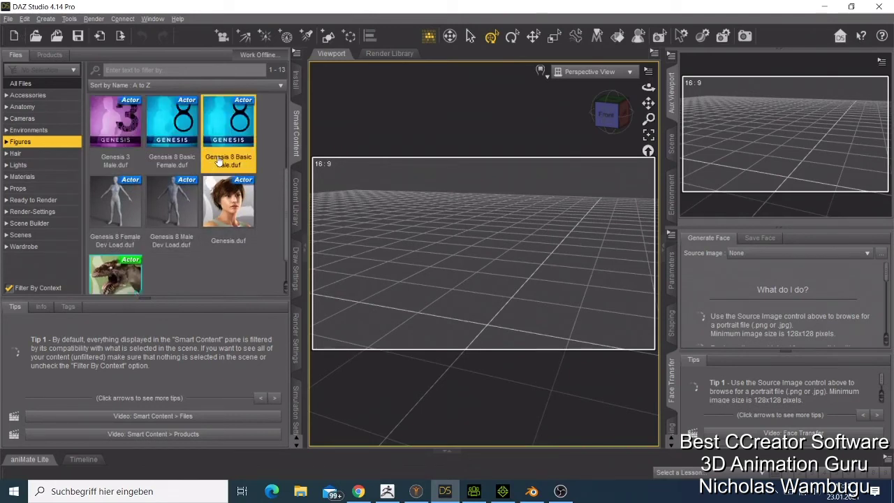
mouse_move(219, 161)
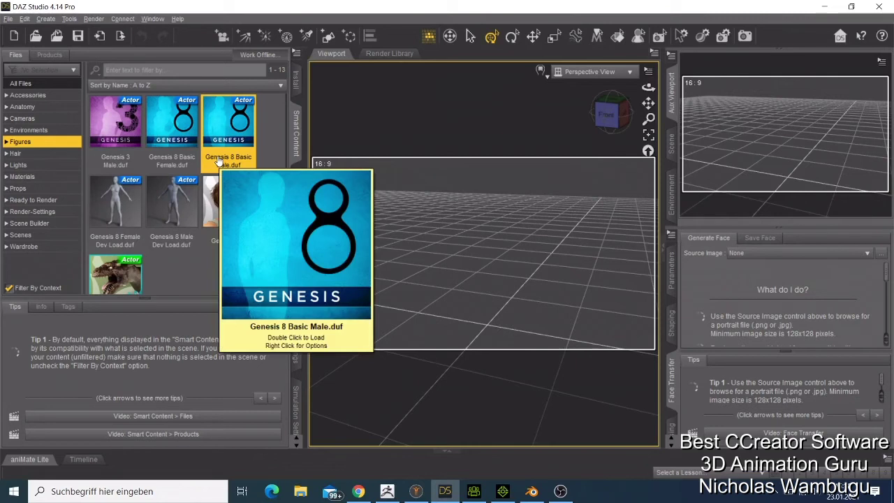
double_click(182, 127)
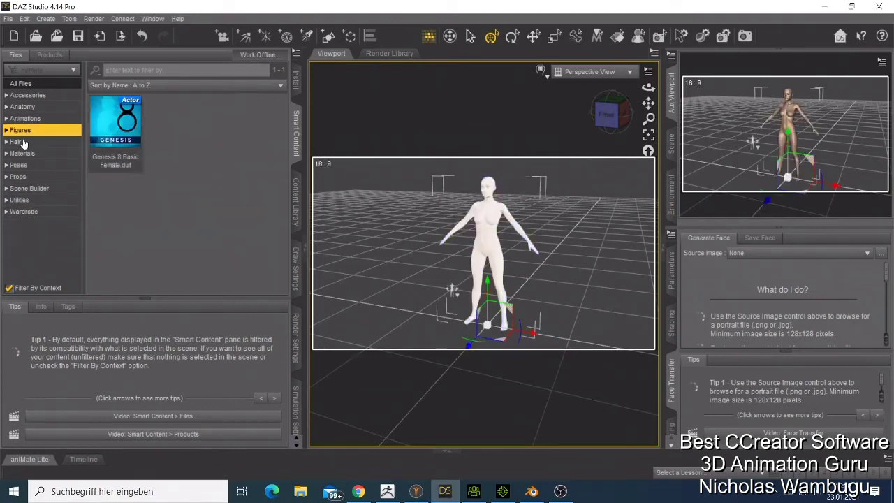
- Browse the Hair and Wardrobe content categories, then list installed products instead
left_click(23, 142)
left_click(30, 214)
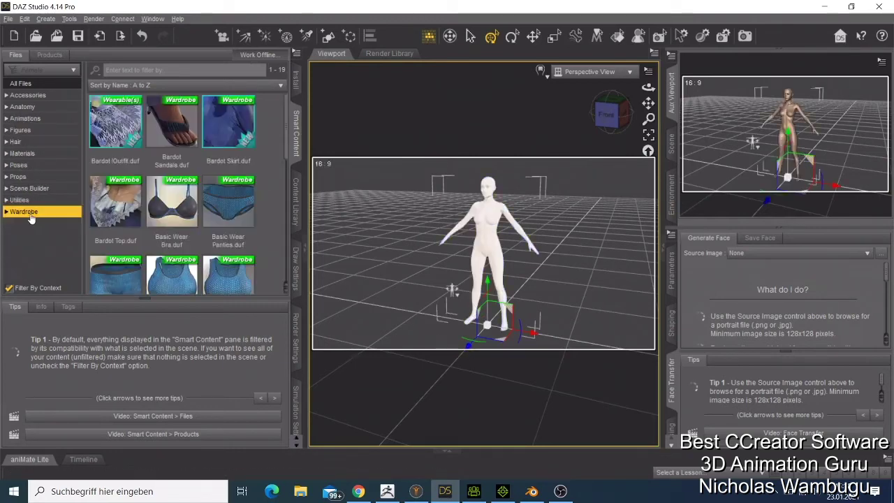
scroll(166, 221, "down", 6)
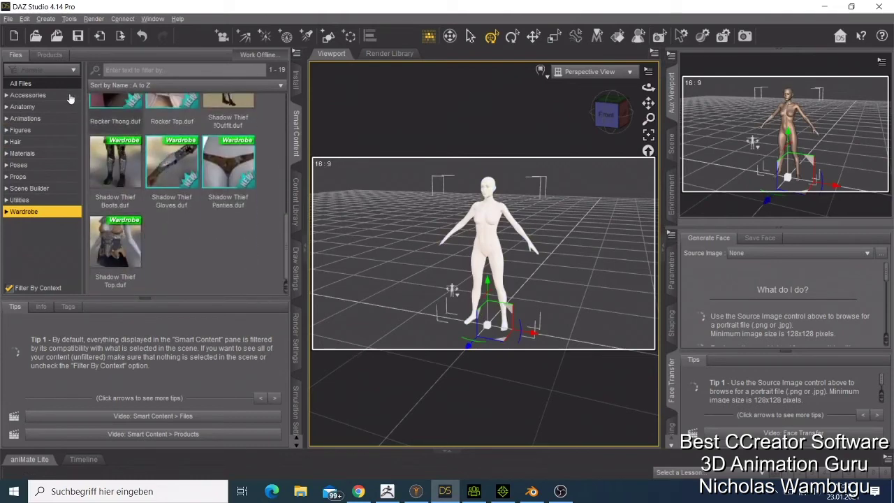
scroll(112, 160, "up", 3)
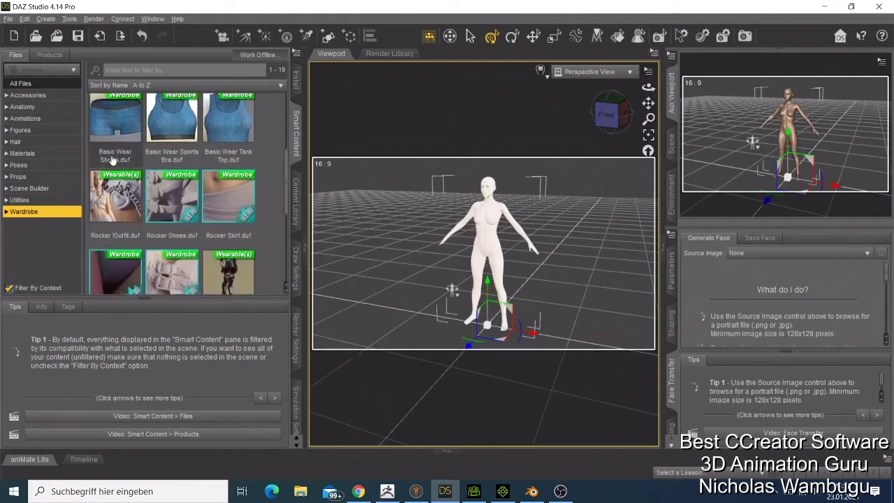
scroll(113, 164, "down", 3)
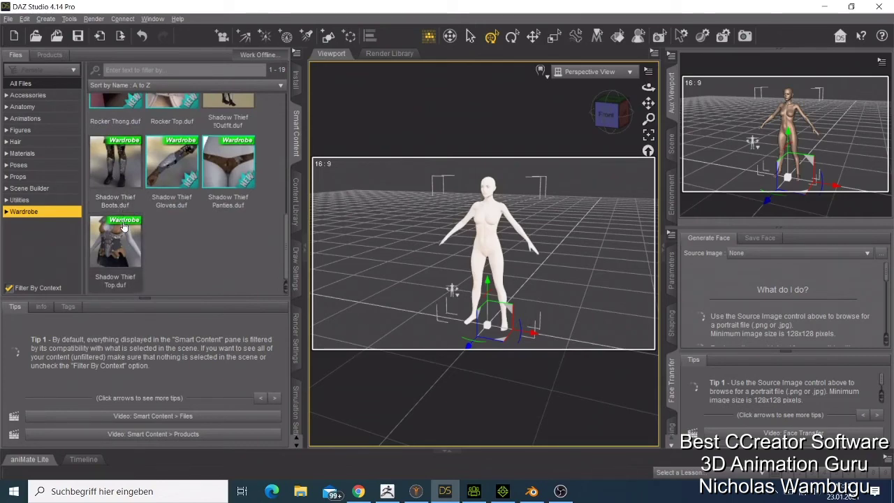
scroll(123, 227, "up", 5)
left_click(42, 56)
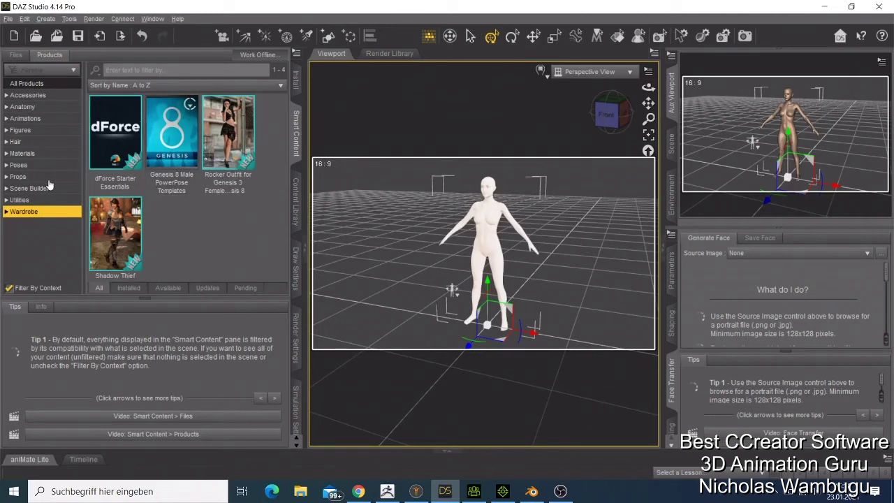
- Put the Shadow Thief Outfit on the Genesis 8 female figure and return to Chrome
double_click(131, 249)
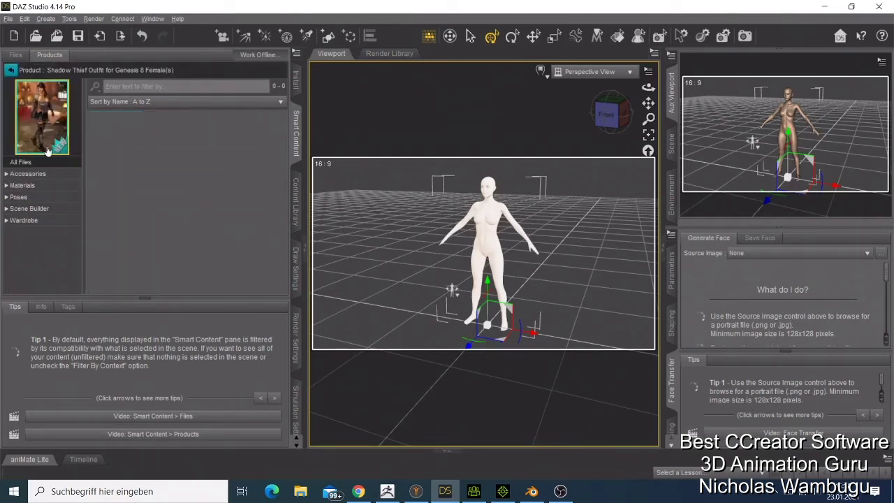
left_click(27, 219)
double_click(132, 143)
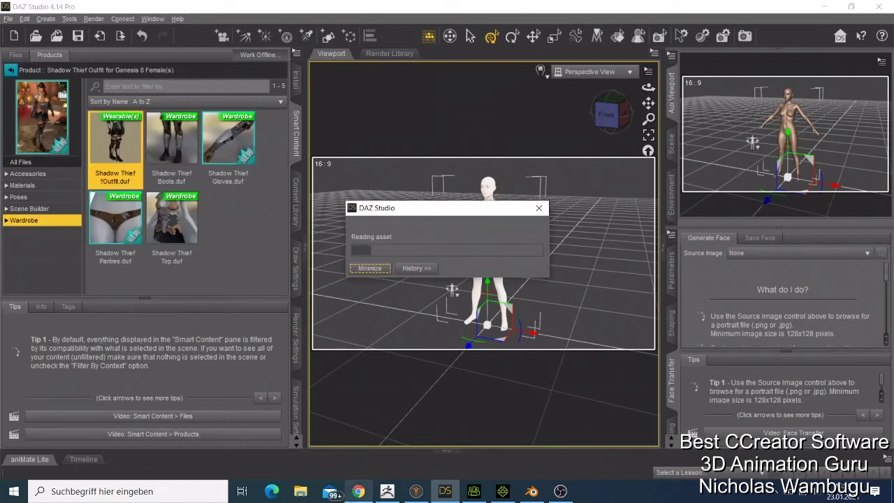
left_click(357, 490)
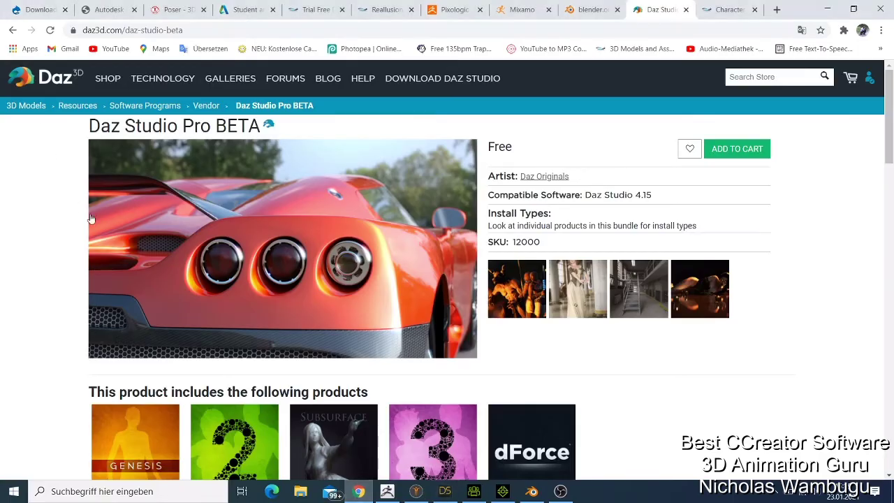
- Open the Daz 3D shop page and scroll through it
left_click(118, 84)
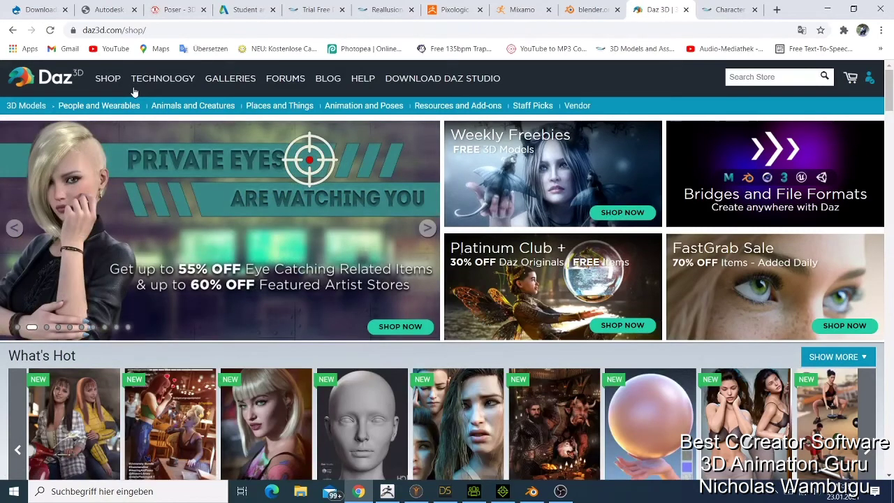
scroll(336, 256, "down", 1)
scroll(336, 256, "down", 5)
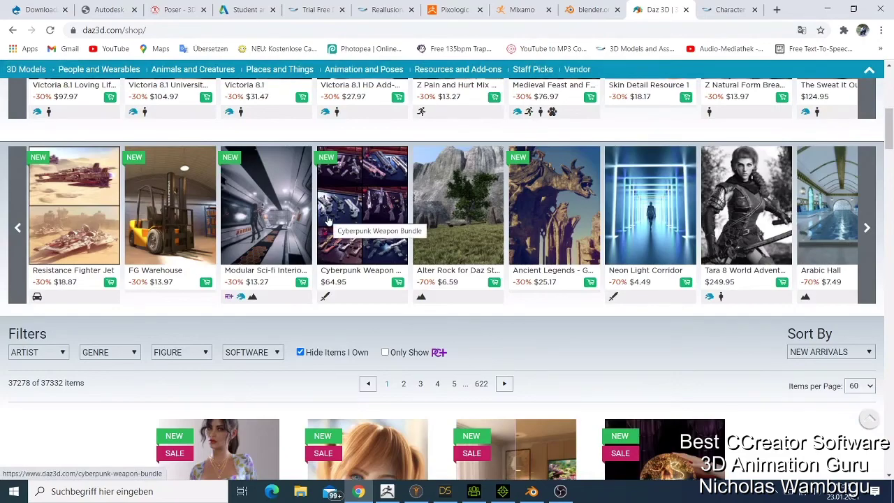
scroll(328, 220, "up", 6)
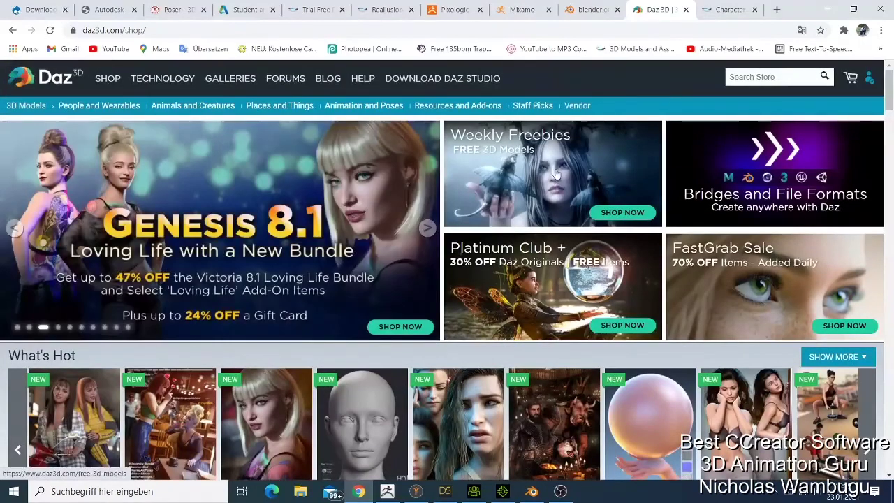
- Look over the Weekly Freebies page, go back to the shop, then bring DAZ Studio forward
left_click(556, 174)
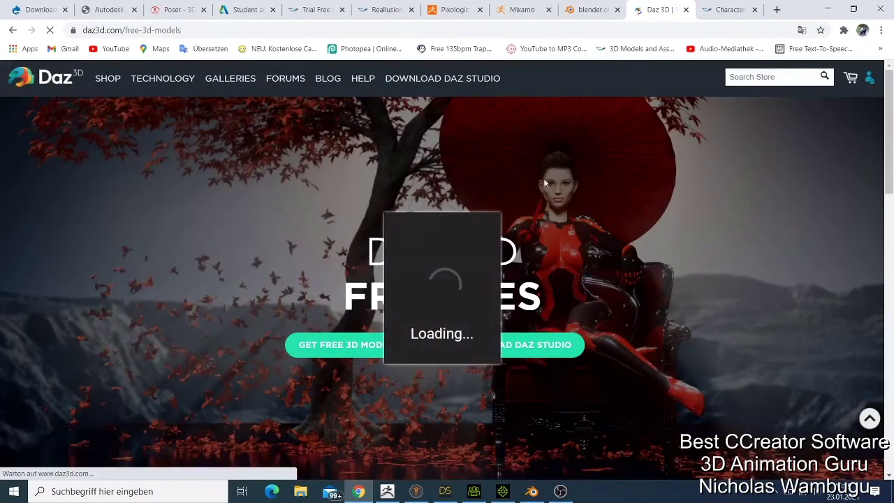
scroll(440, 244, "down", 10)
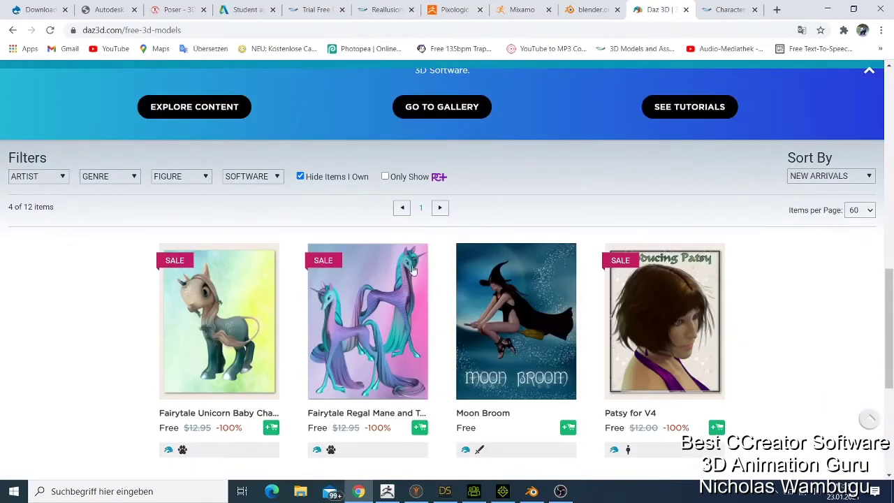
scroll(369, 357, "down", 3)
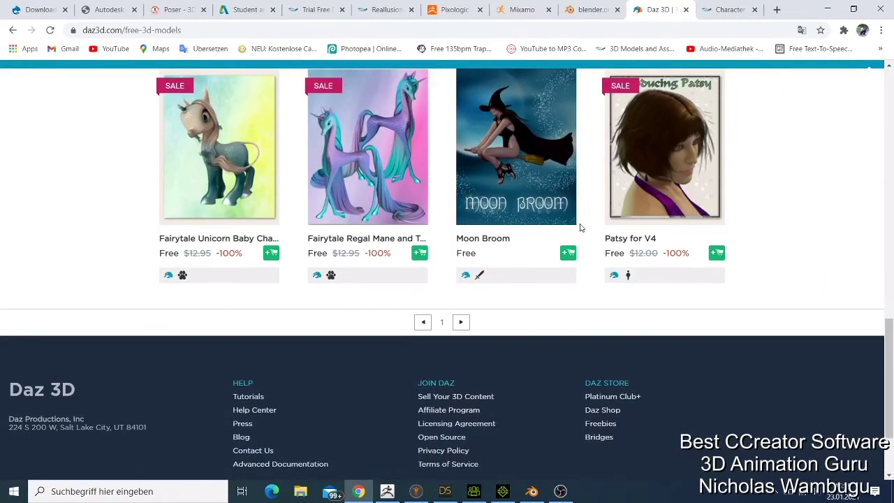
scroll(557, 228, "up", 1)
scroll(419, 223, "up", 6)
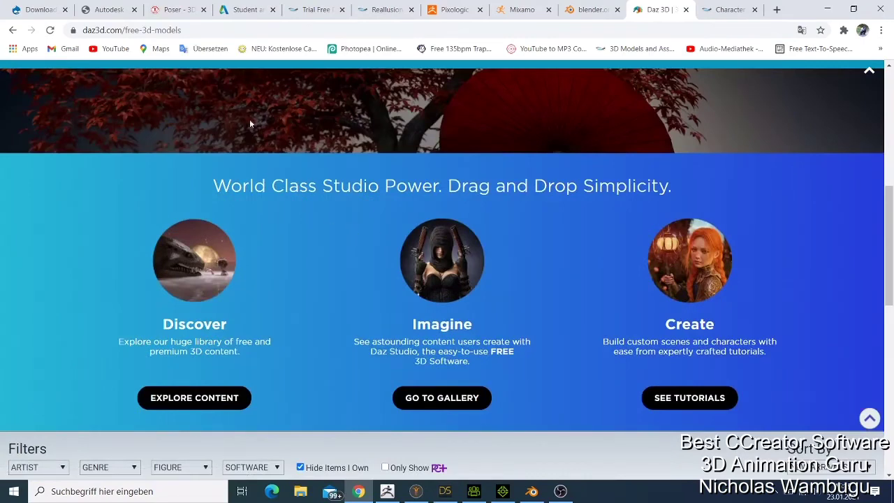
scroll(249, 124, "up", 6)
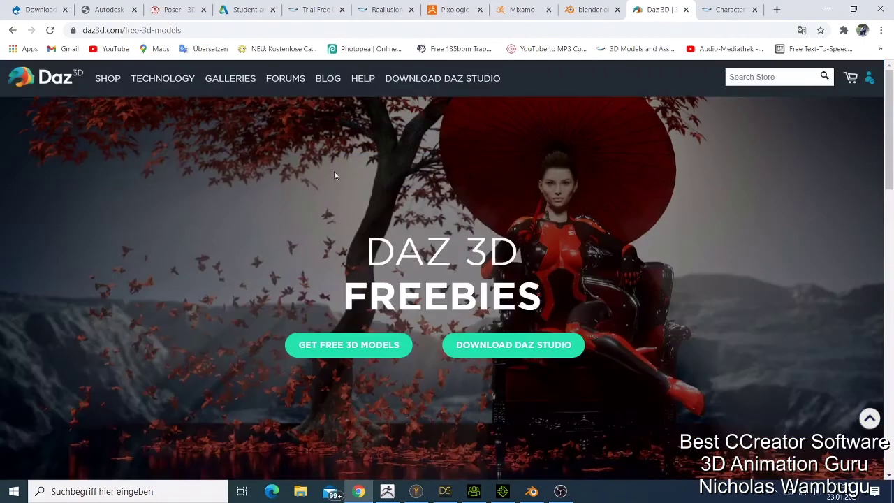
left_click(114, 83)
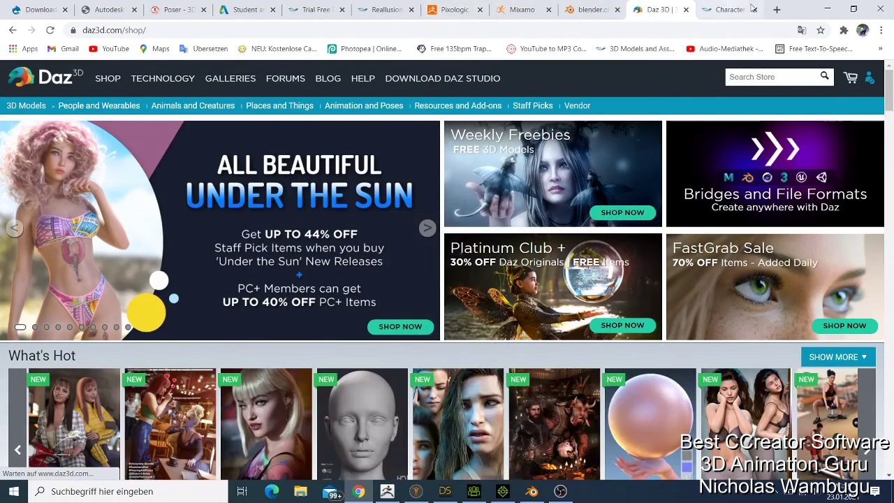
left_click(827, 9)
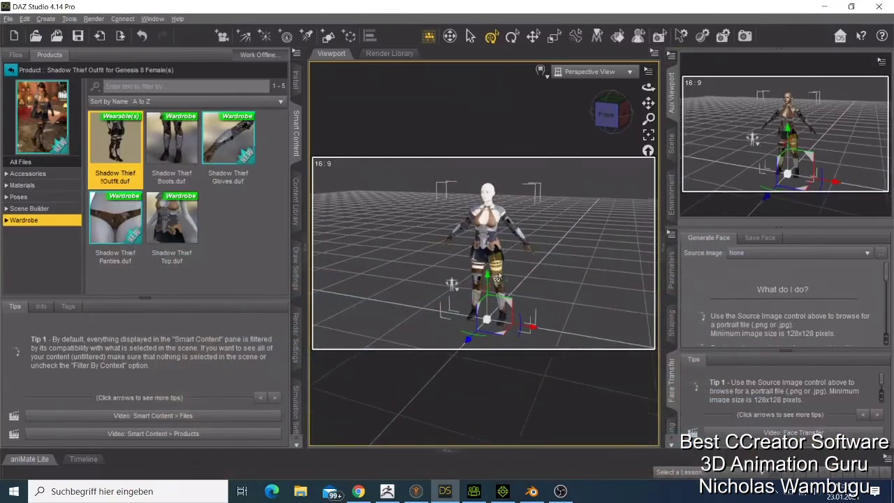
- Load the Toulouse Hair from Smart Content Files > Hair onto the dressed figure
left_click(14, 56)
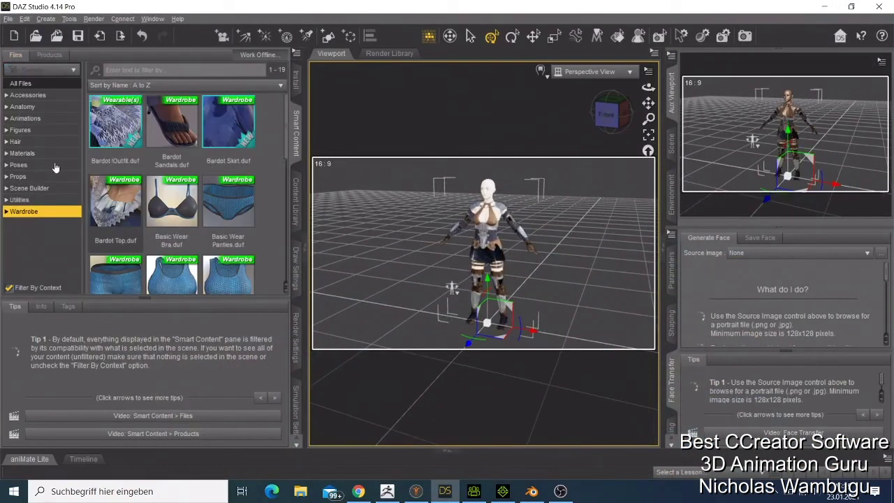
left_click(25, 142)
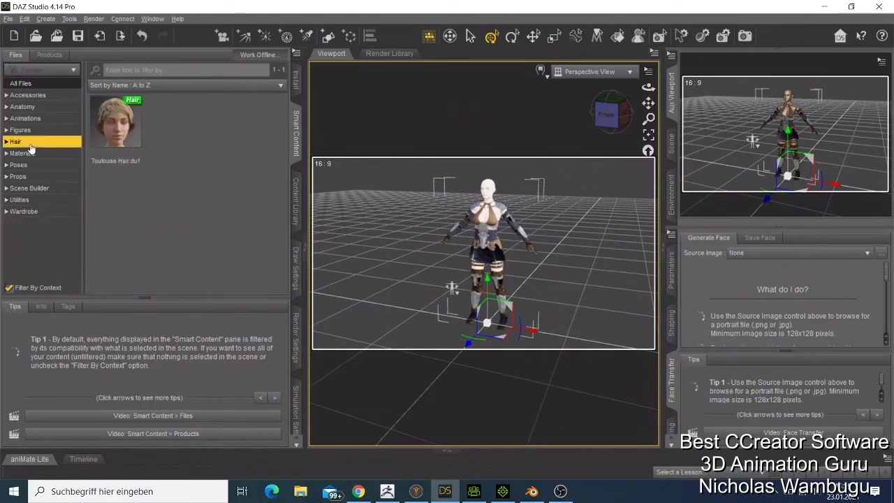
double_click(115, 125)
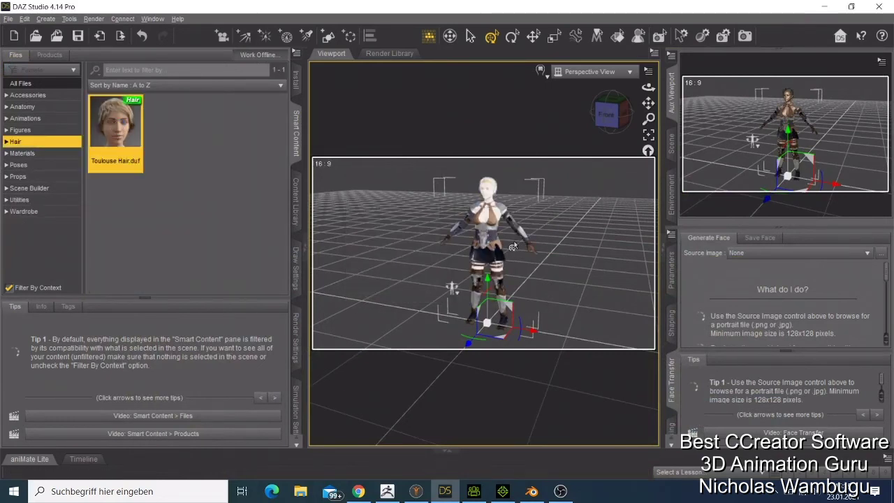
- Switch the viewport DrawStyle to Cartoon Shaded, then minimize DAZ Studio
left_click(548, 77)
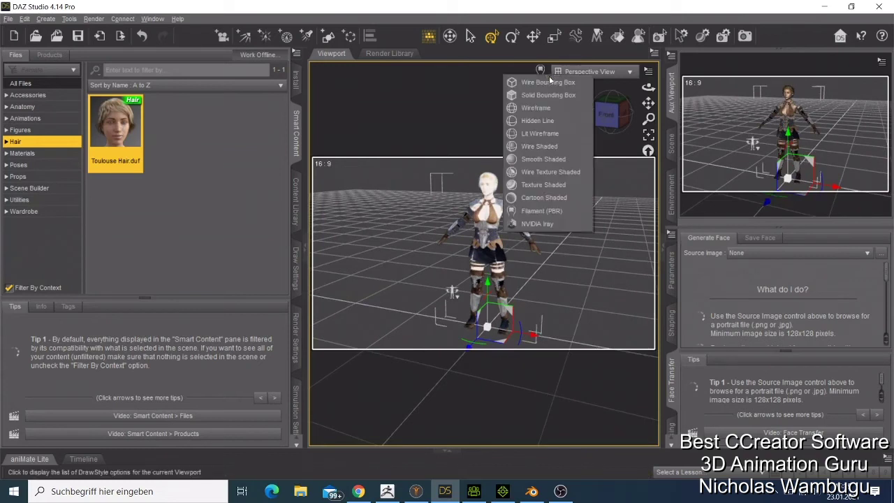
left_click(539, 198)
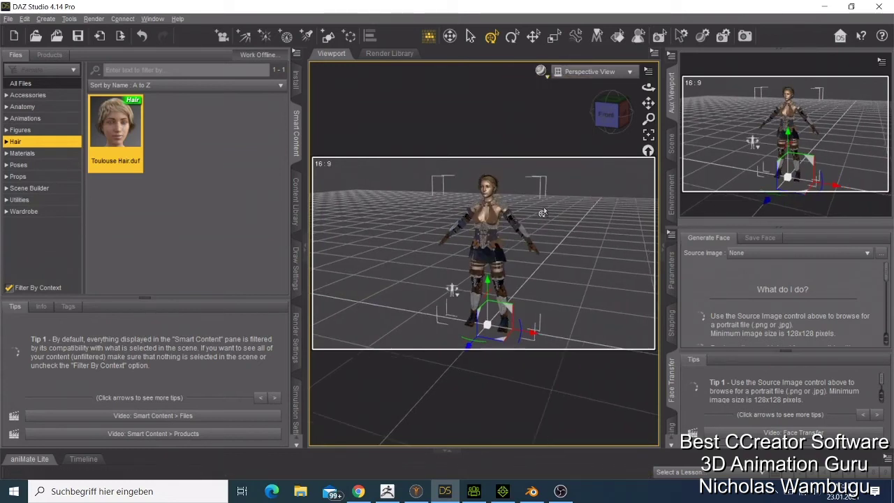
scroll(542, 213, "up", 2)
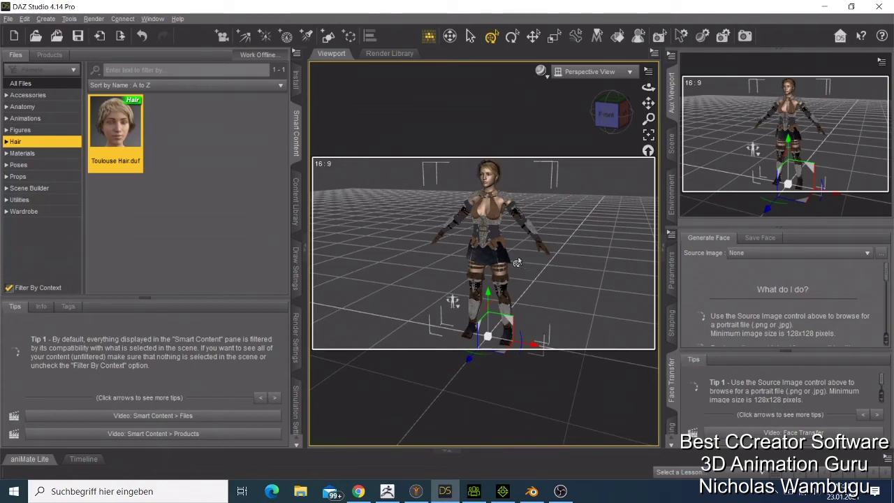
left_click(822, 6)
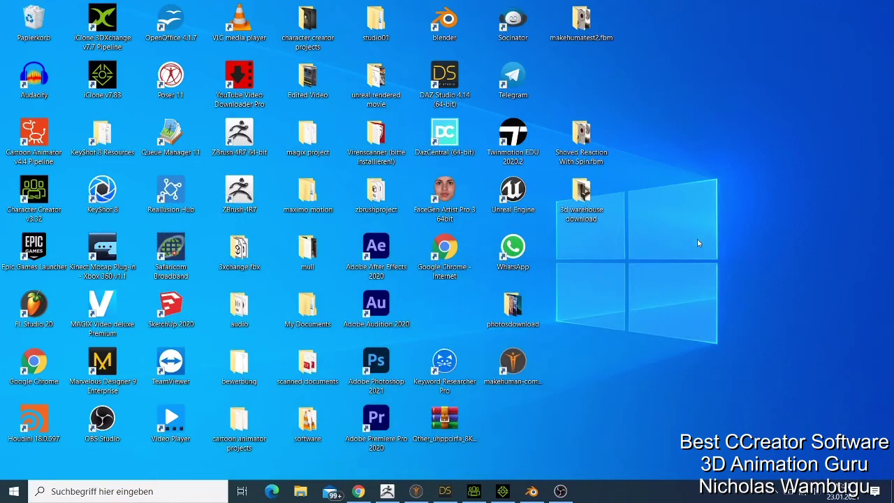
- Restore Character Creator 3, apply the Long Hair actor template, and open the Morph category list
left_click(465, 498)
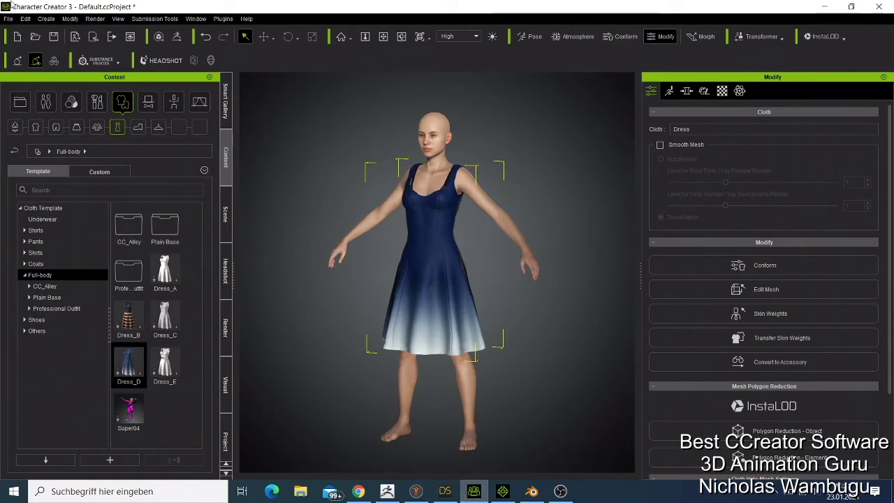
left_click(46, 102)
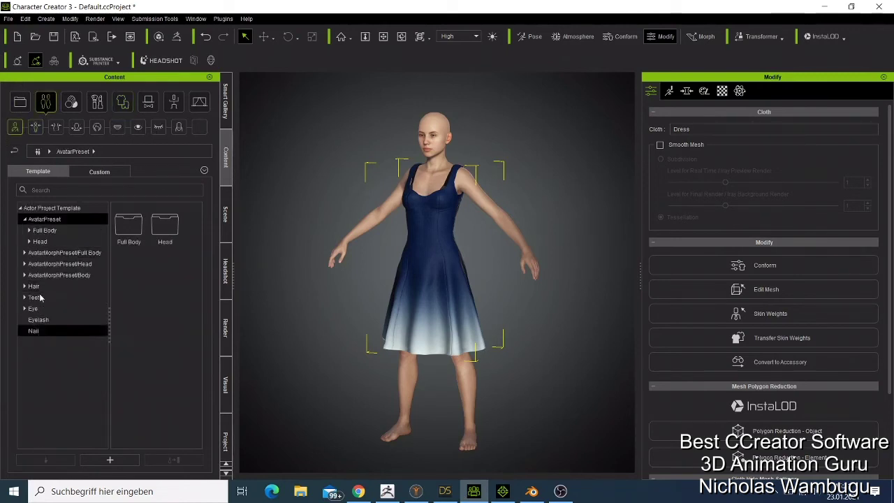
left_click(42, 292)
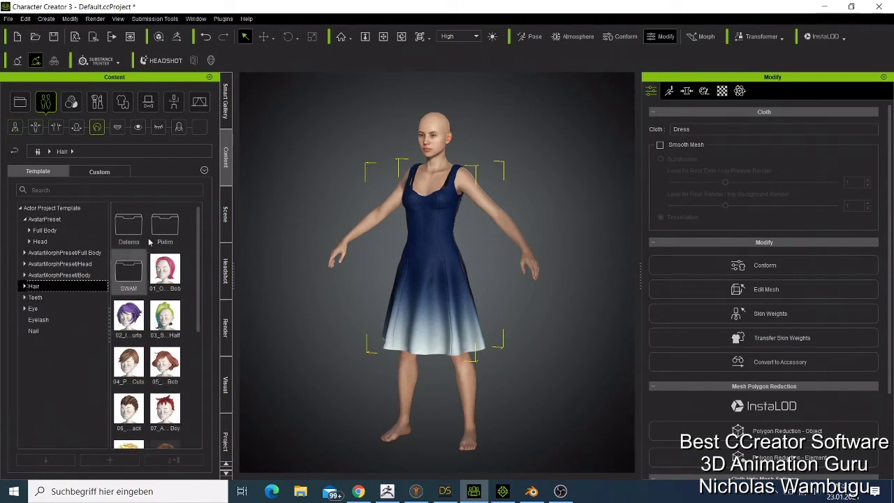
scroll(147, 352, "down", 5)
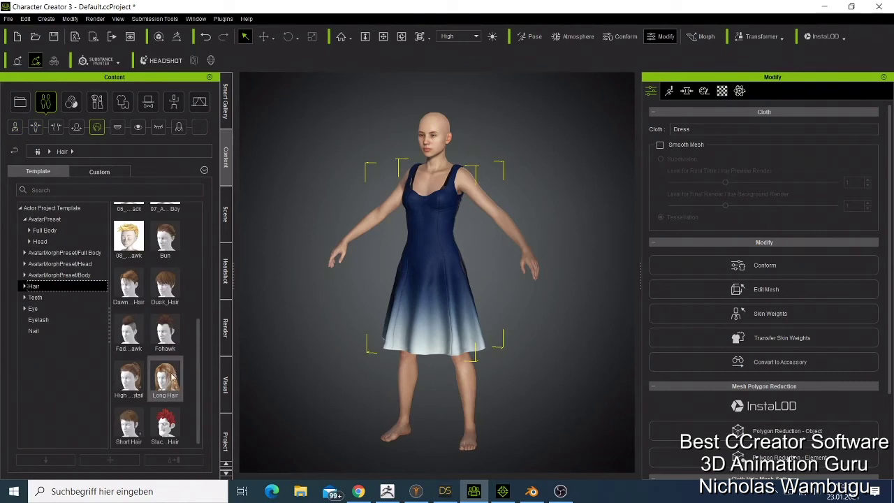
double_click(165, 377)
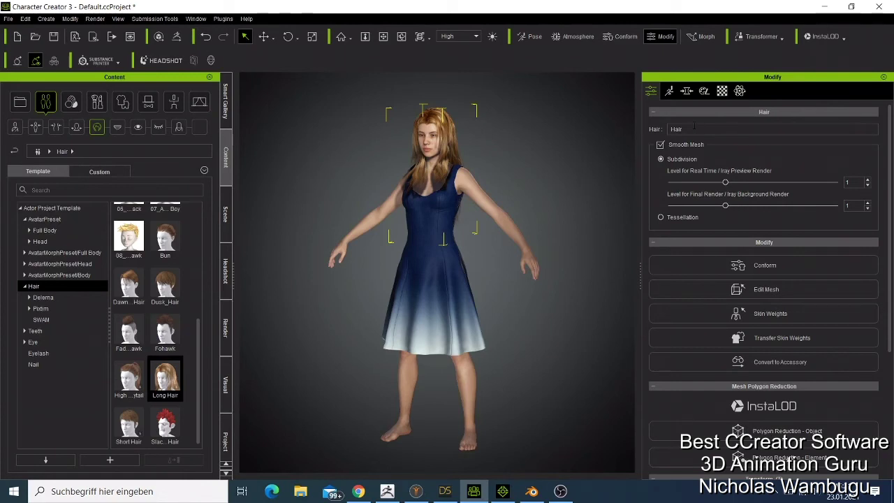
left_click(686, 91)
scroll(716, 258, "up", 5)
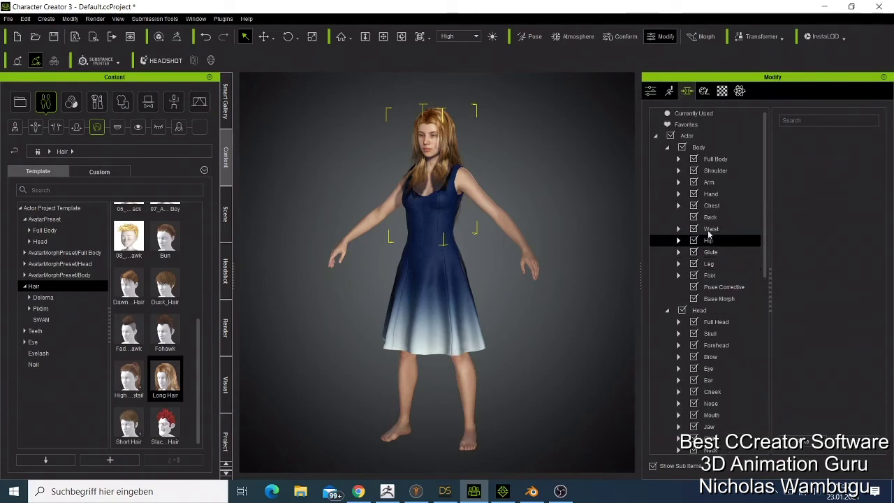
- Raise the head morph Head Scale to 100
left_click(687, 137)
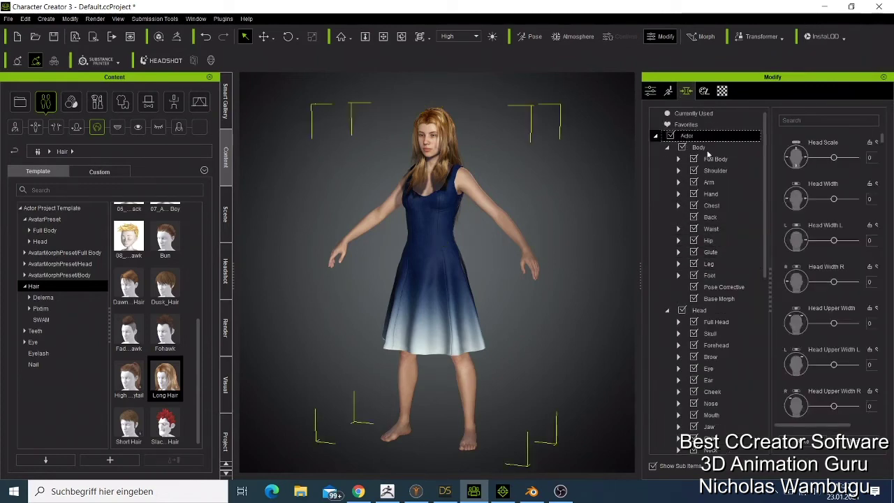
left_click_drag(835, 159, 862, 159)
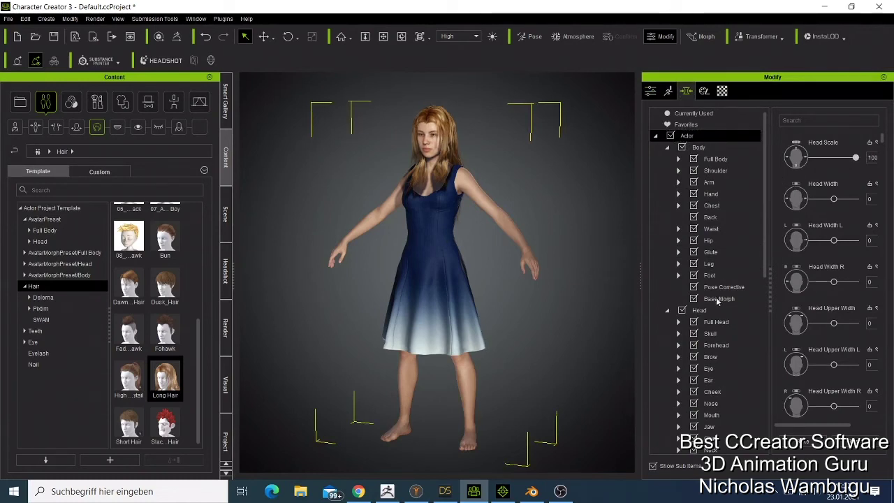
left_click(708, 310)
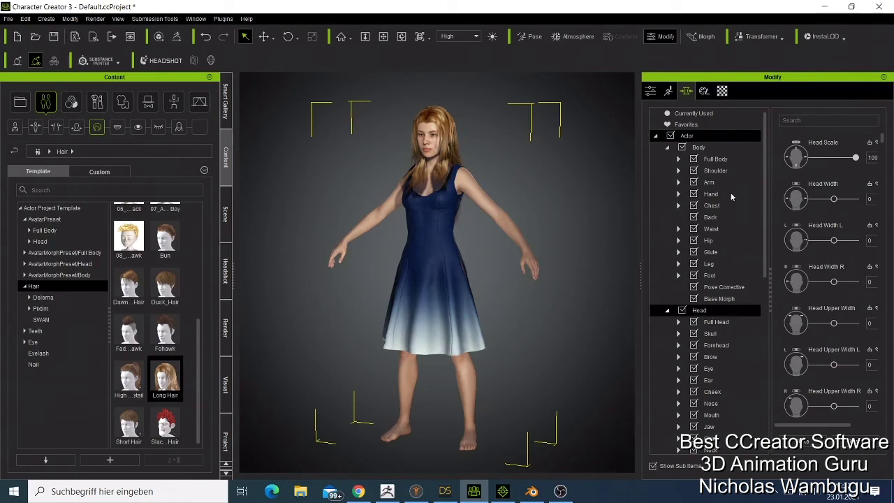
- In Full Body morphs, try Katherine then reset it, and set CC3_Base Female to 100
left_click(713, 160)
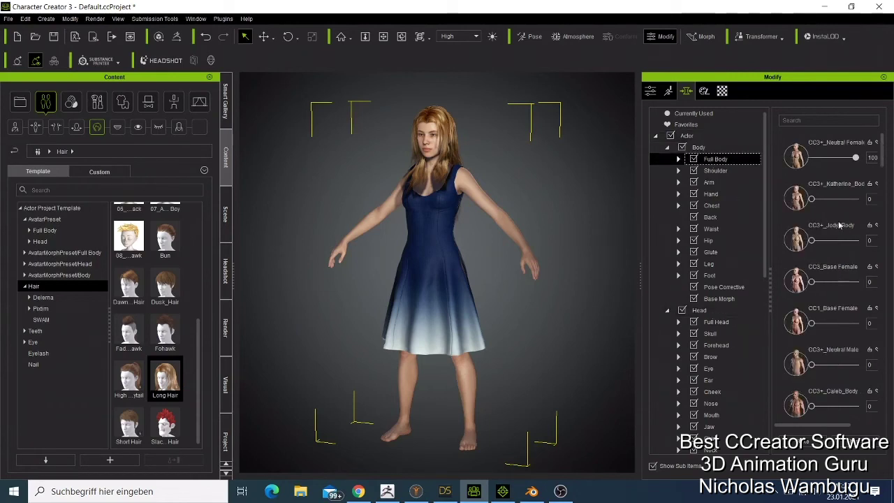
left_click_drag(812, 199, 823, 199)
left_click(853, 200)
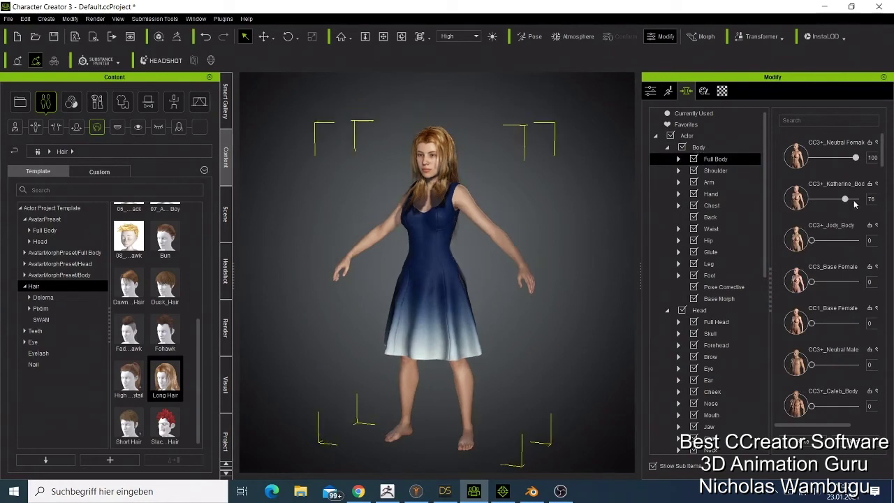
left_click(812, 200)
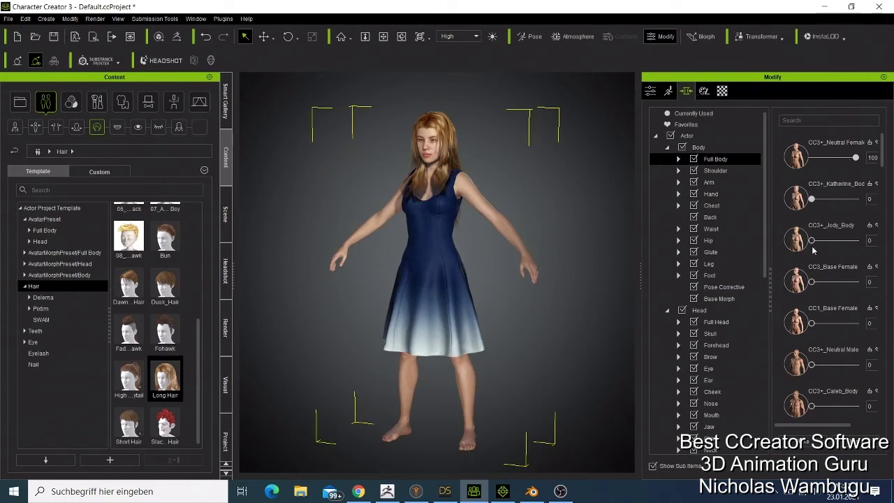
left_click(841, 282)
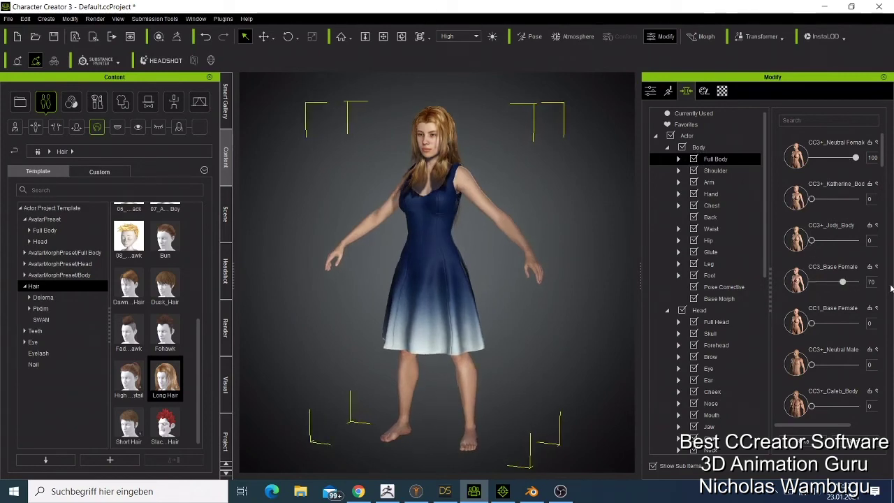
left_click_drag(842, 281, 893, 282)
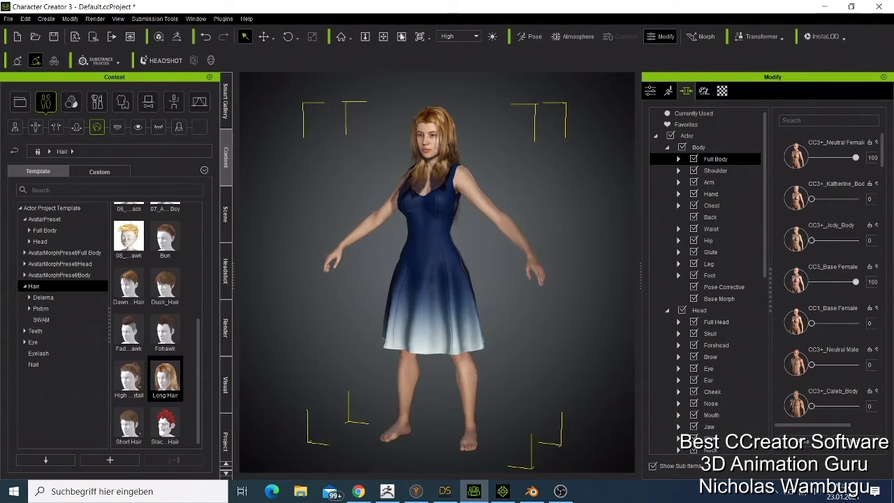
right_click_drag(311, 259, 337, 263)
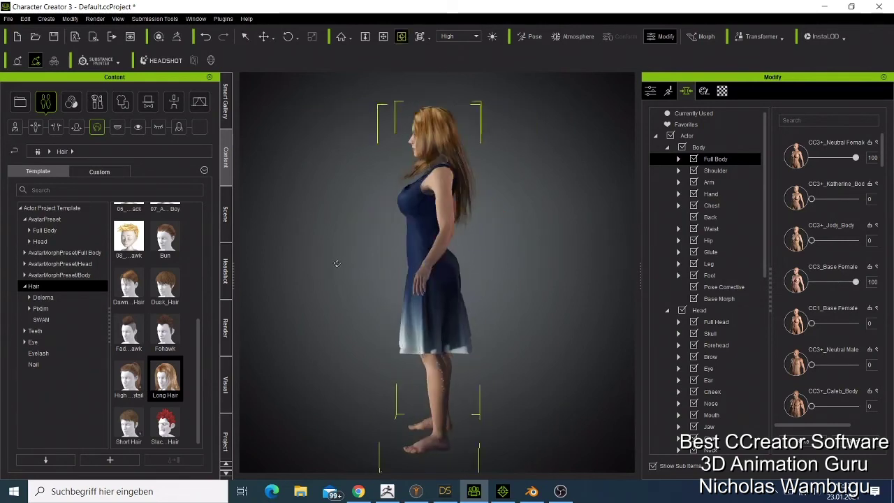
right_click_drag(395, 271, 441, 273)
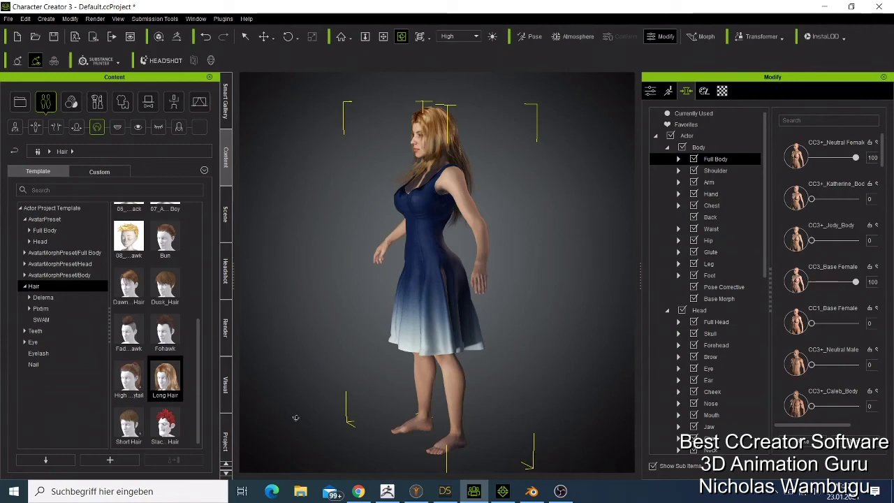
- Return to Chrome's Character Creator product page and open the site's account menu
left_click(367, 493)
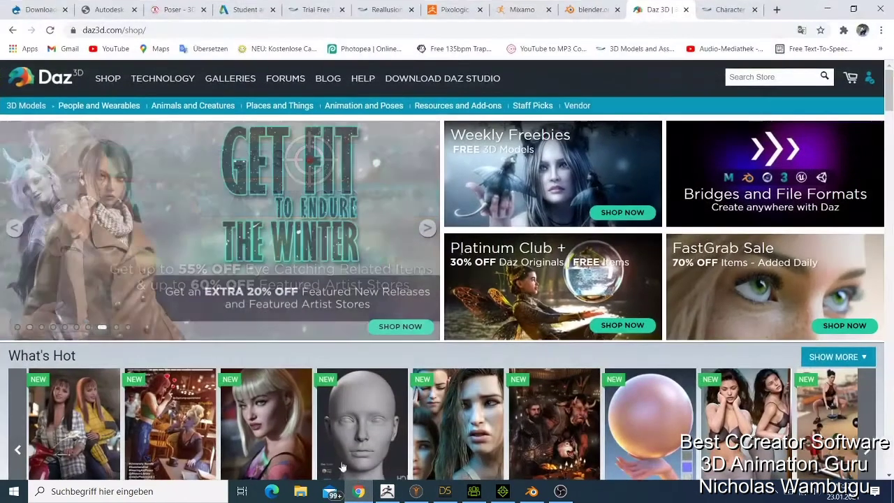
left_click(729, 9)
left_click(675, 83)
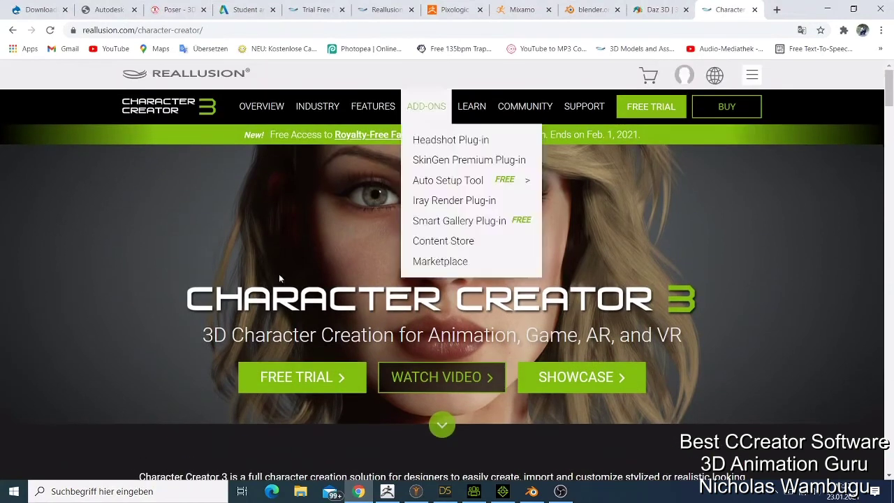
mouse_move(645, 92)
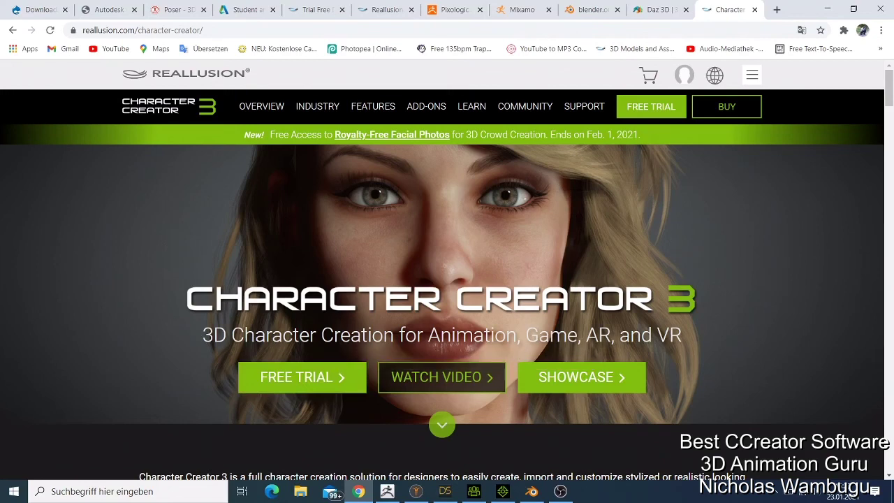
- Scroll down and open the store page for Character Creator 3 Pipeline at $149.00
scroll(598, 342, "down", 8)
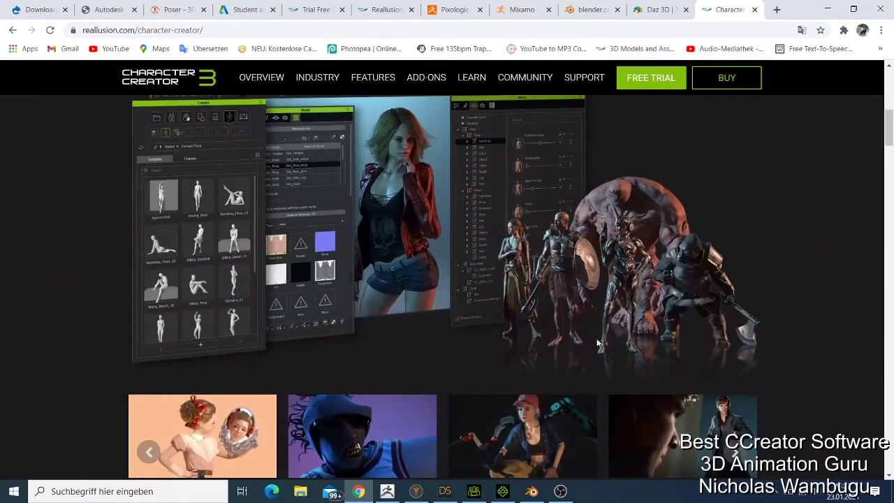
scroll(599, 341, "down", 1)
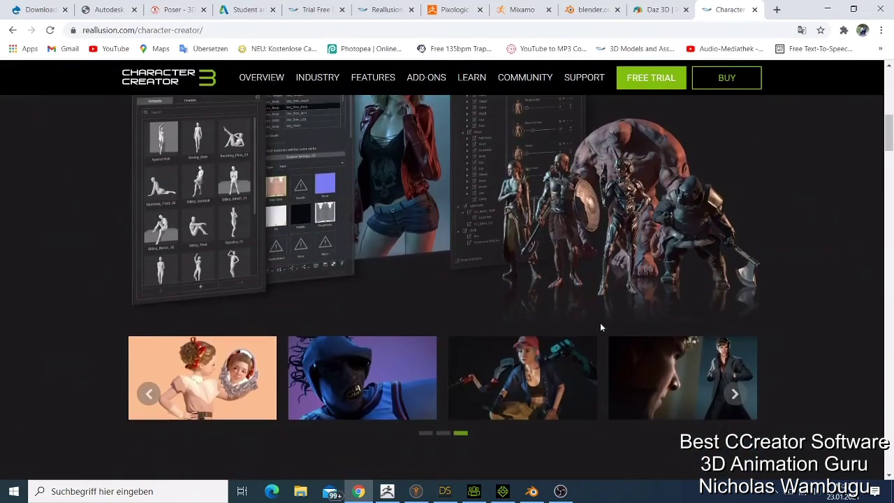
left_click(725, 78)
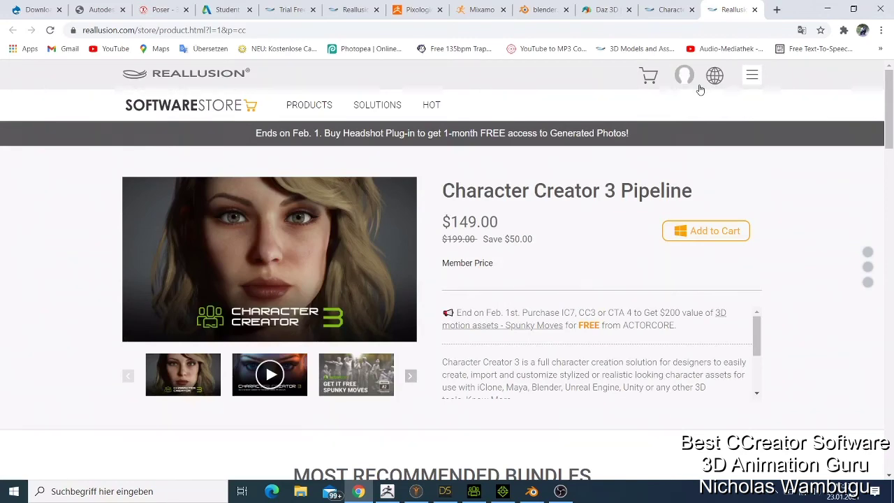
- Open and close the account menu, then view the Spunky Moves promo image
left_click(686, 78)
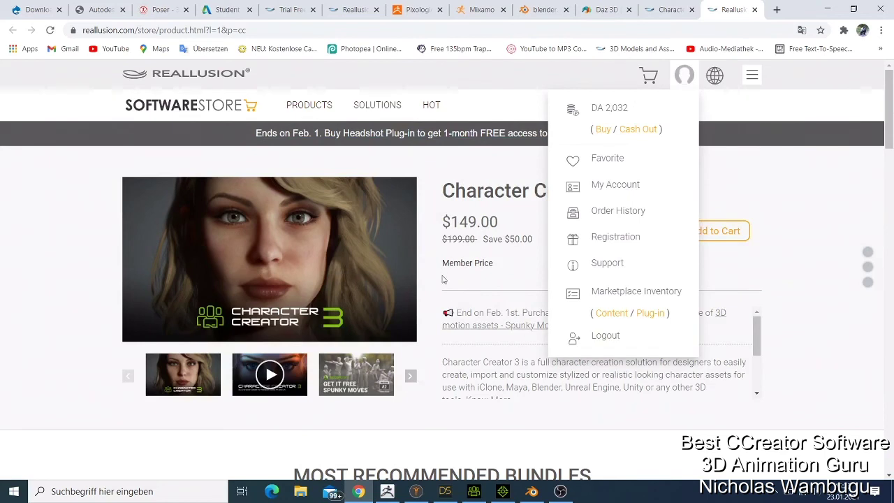
left_click(454, 246)
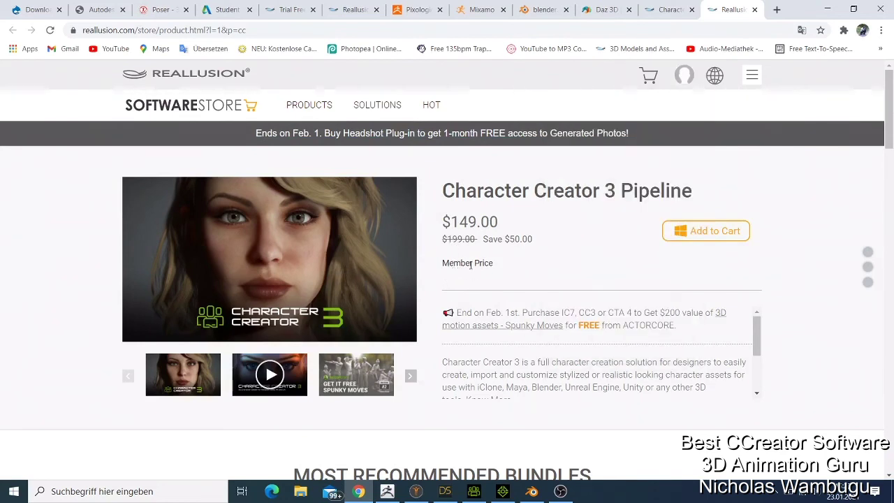
mouse_move(391, 168)
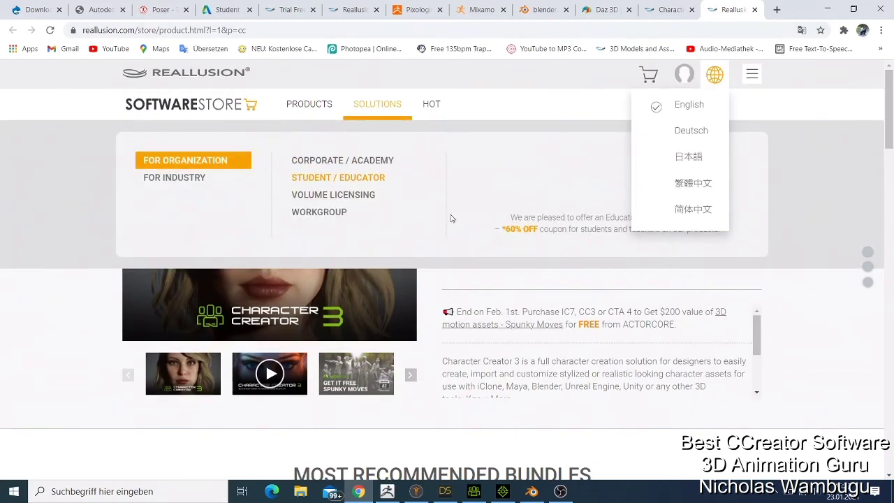
scroll(419, 293, "down", 1)
left_click(372, 329)
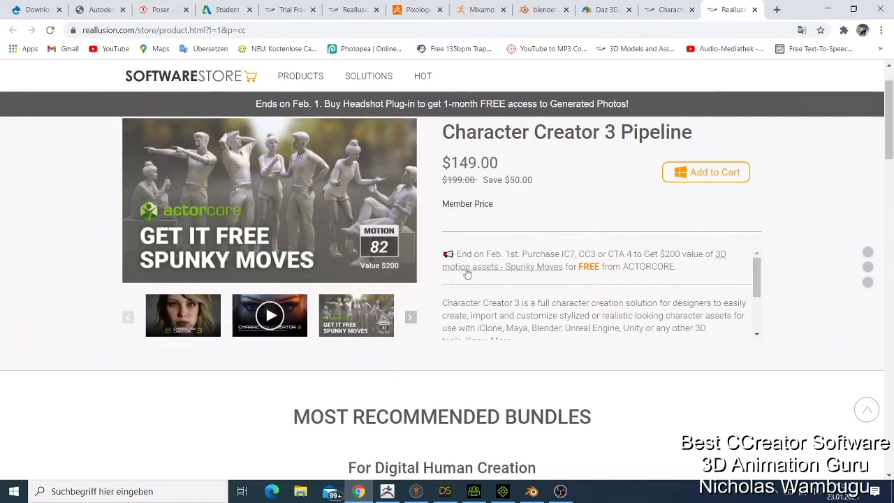
- Scroll down to the bundles, then minimize Chrome to reveal Character Creator 3
scroll(485, 300, "down", 1)
scroll(433, 371, "down", 4)
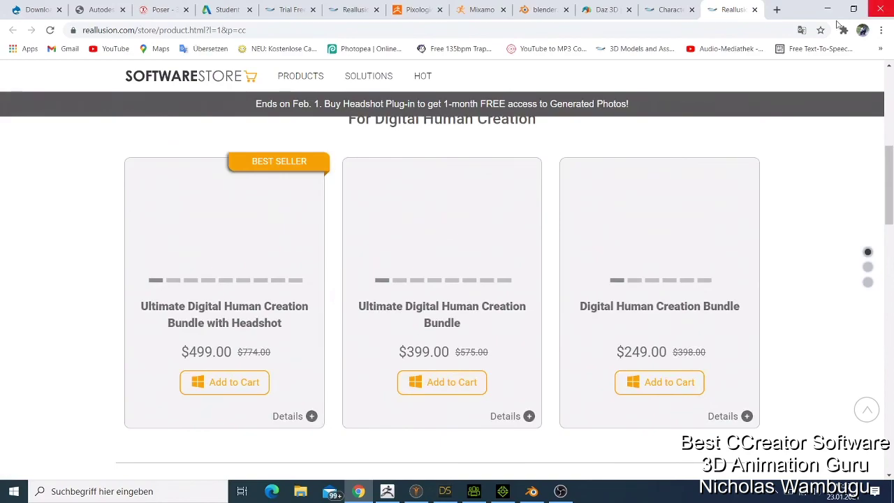
left_click(830, 8)
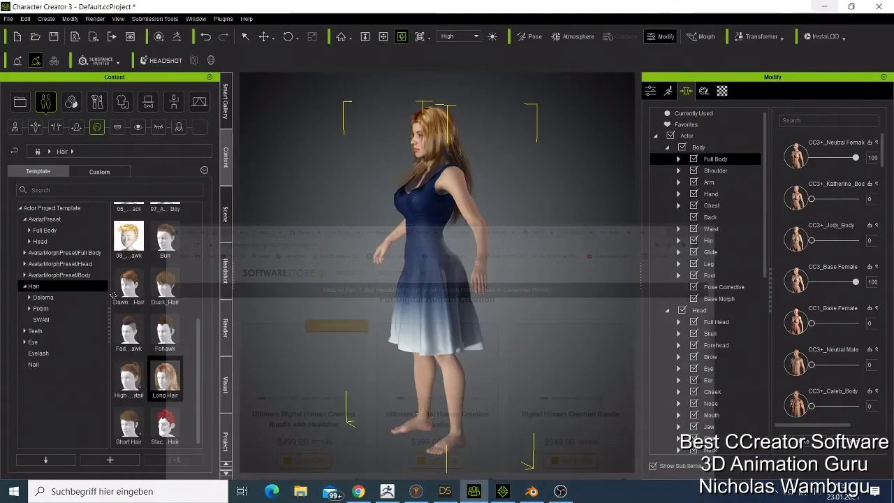
- Open the Headshot photo-to-head panel and try the GoZ and Sketchfab buttons
left_click(198, 104)
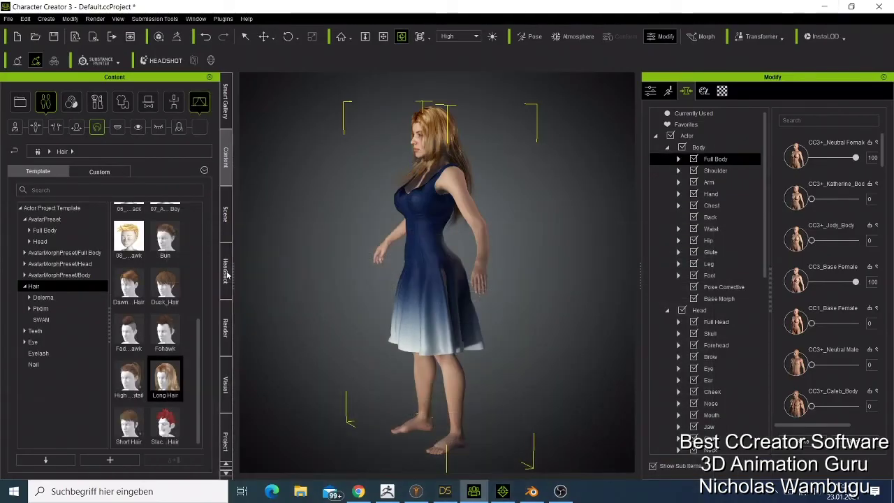
left_click(227, 275)
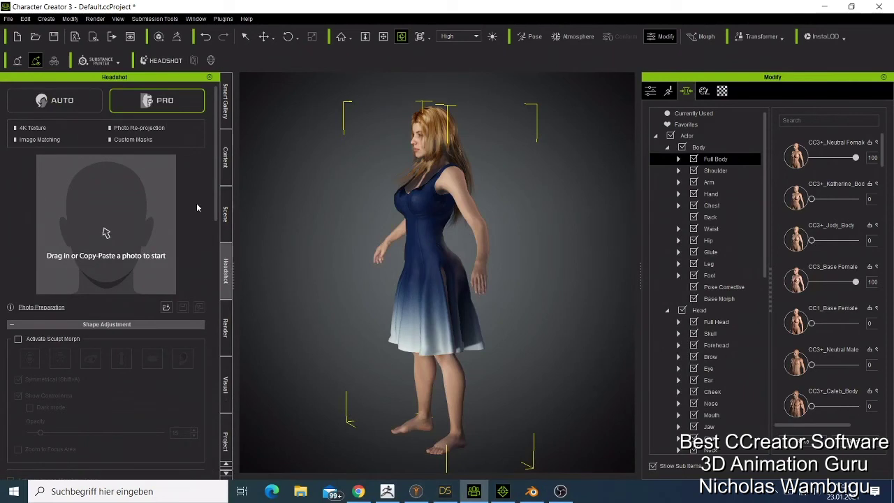
left_click(177, 37)
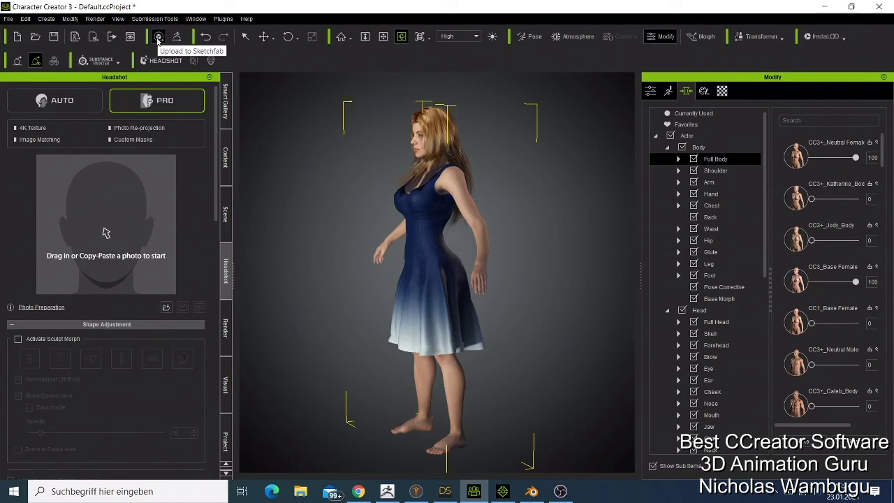
left_click(158, 38)
- View the CC3 and CC3+ Transformer options, close them, and minimize Character Creator 3
left_click(748, 37)
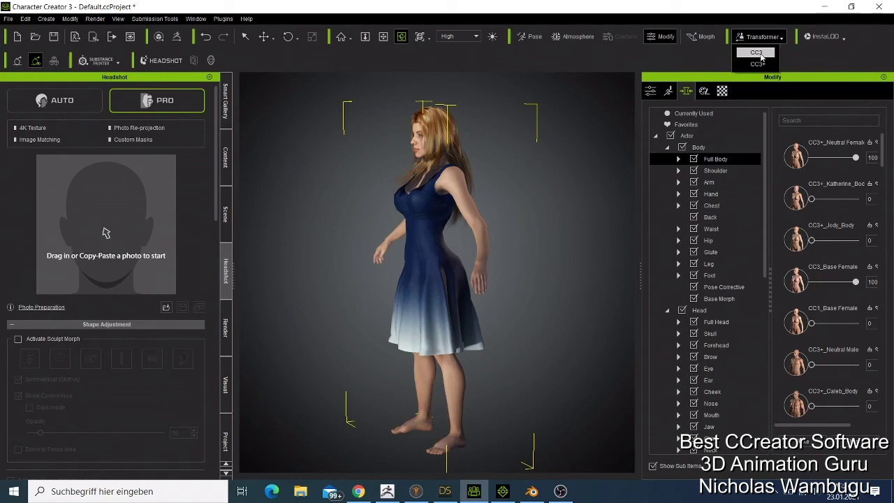
left_click(823, 12)
left_click(822, 12)
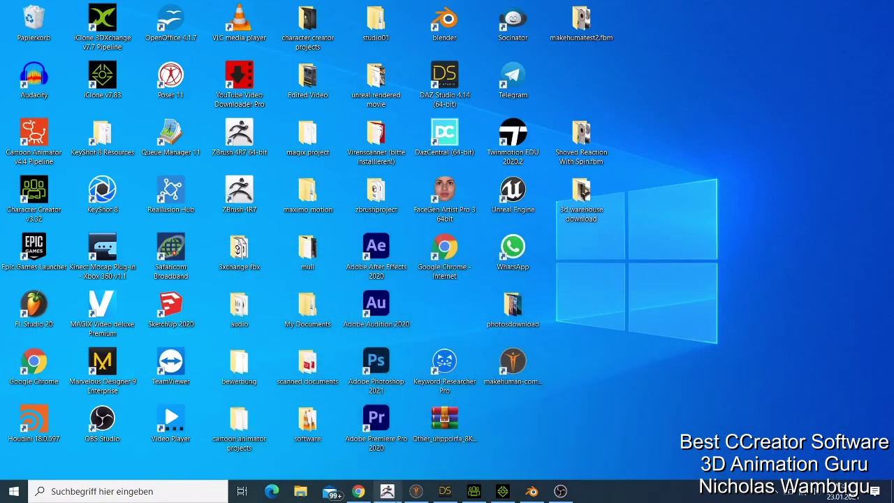
- Restore Chrome and check the MakeHuman, Autodesk Character Generator, Poser and Autodesk Education tabs
left_click(358, 491)
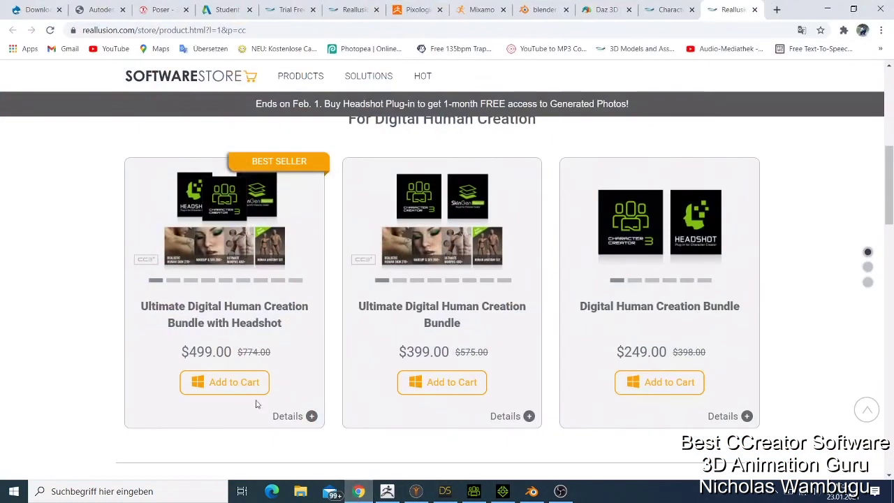
left_click(36, 11)
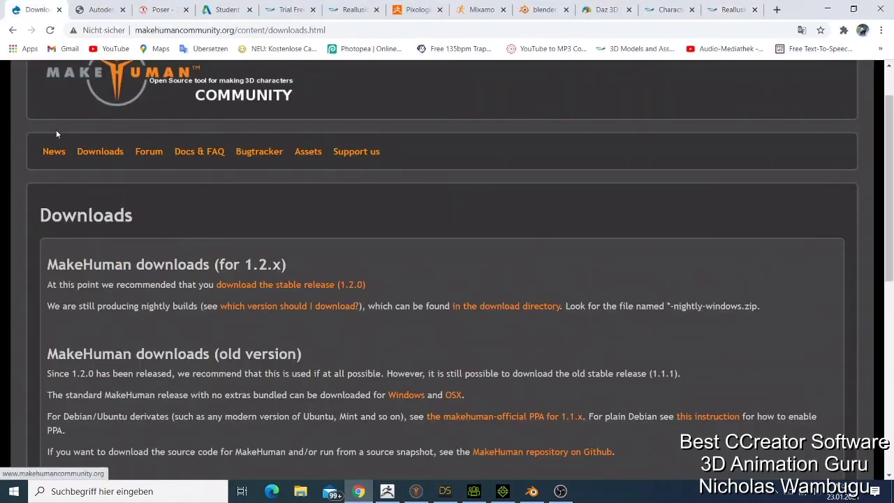
left_click(97, 10)
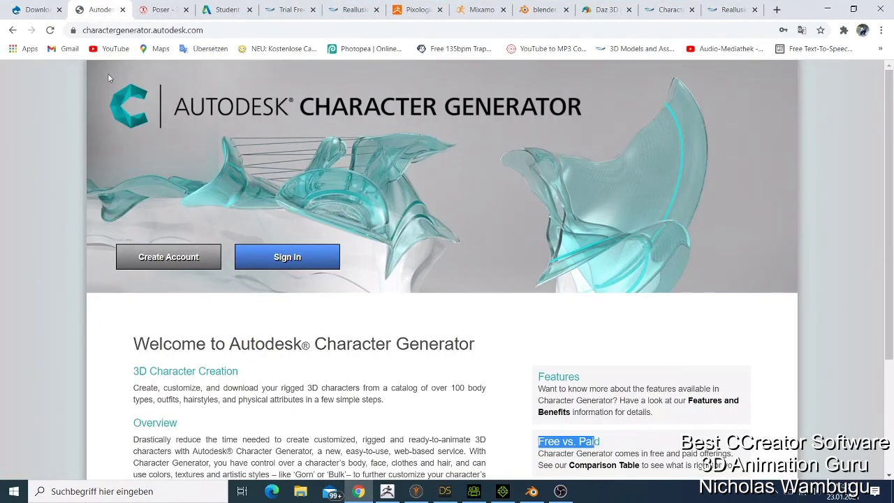
left_click(165, 10)
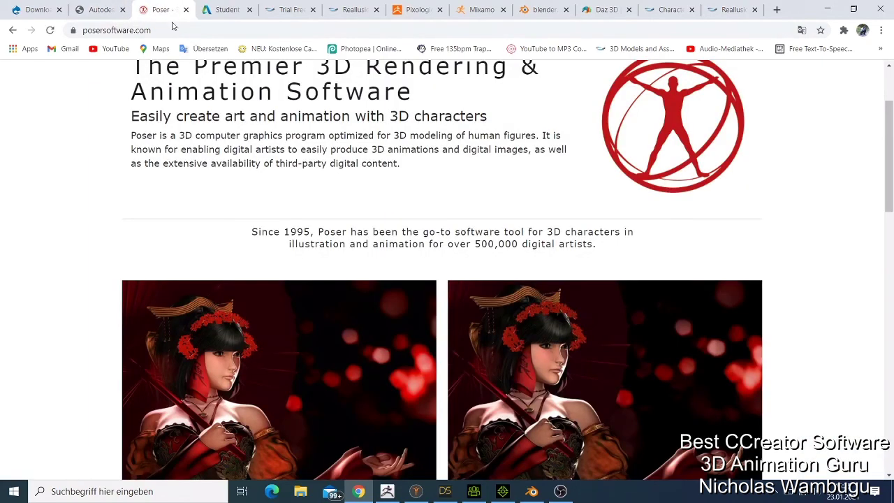
left_click(222, 10)
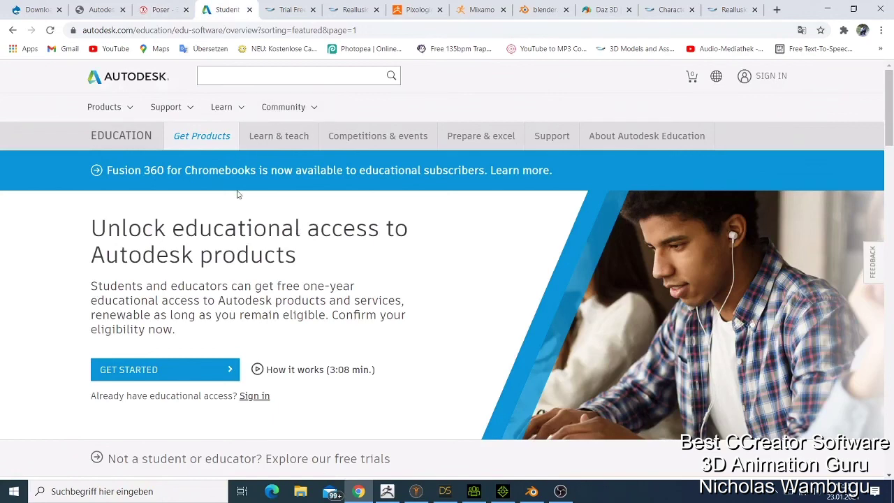
scroll(421, 266, "down", 2)
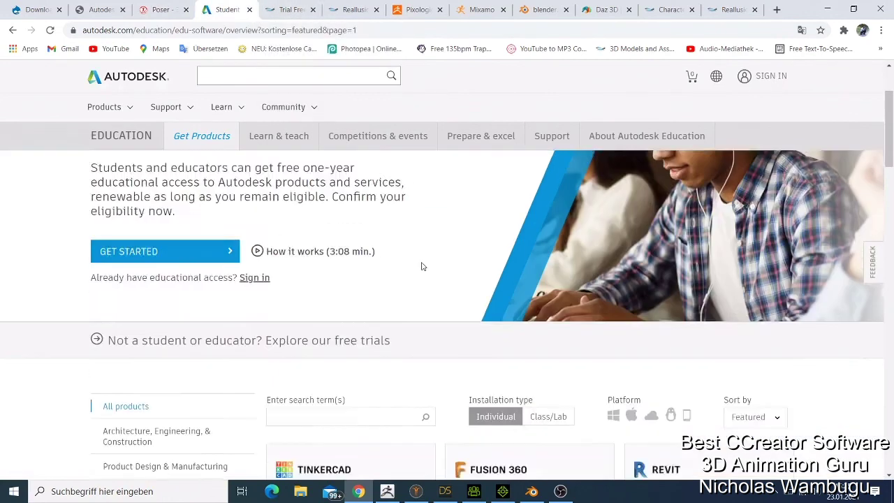
scroll(421, 266, "down", 7)
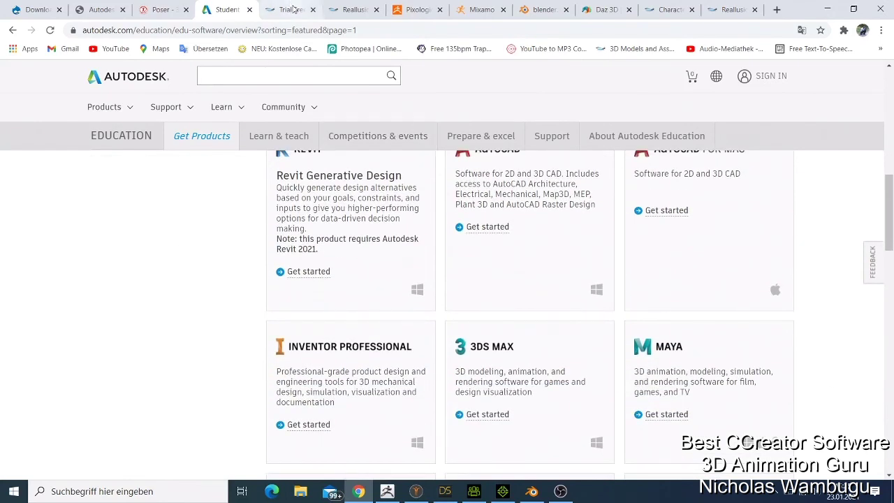
- Flip through the iClone 7, Reallusion store, ZBrush 2021, Mixamo, blender.org and Daz 3D tabs, ending on Character Creator 3
left_click(294, 9)
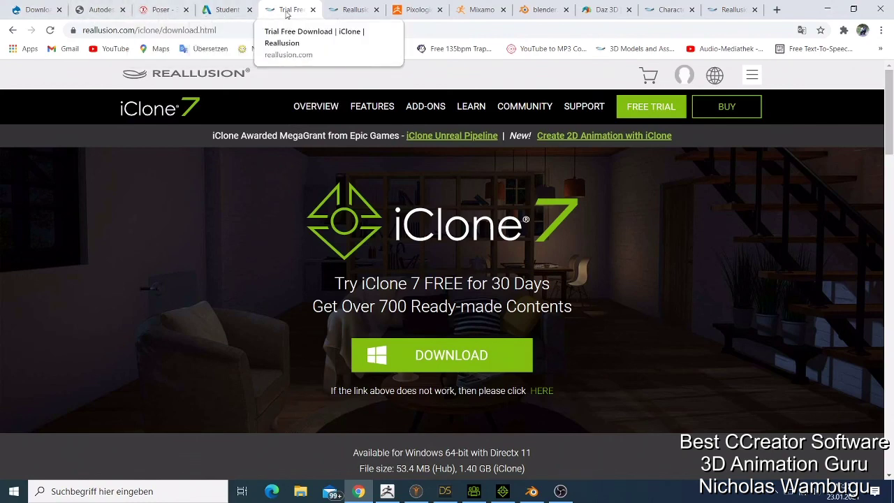
left_click(353, 10)
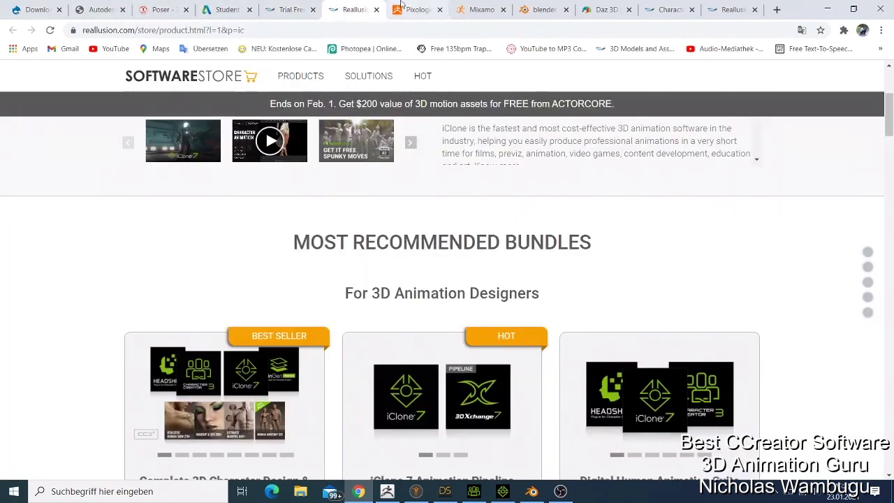
left_click(407, 9)
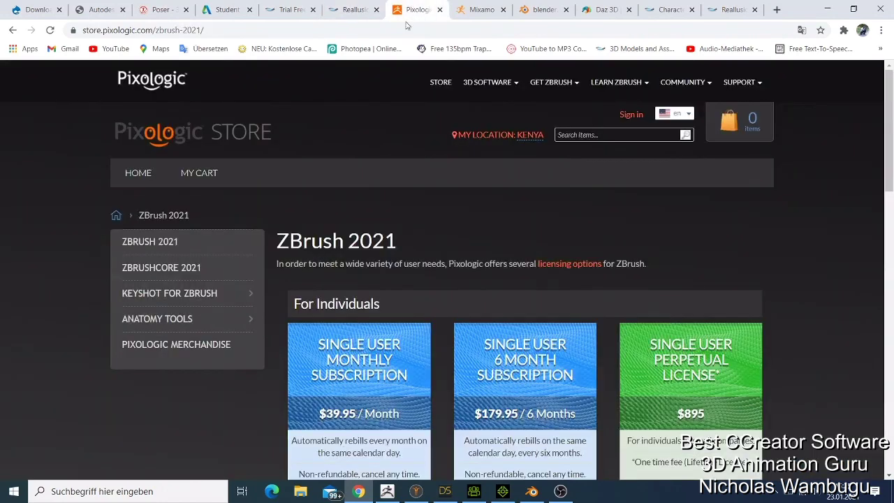
left_click(491, 12)
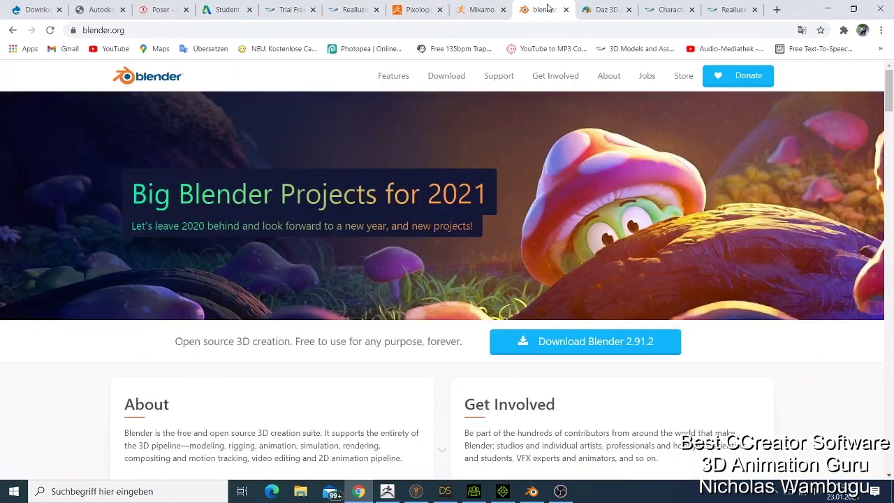
left_click(546, 10)
left_click(599, 7)
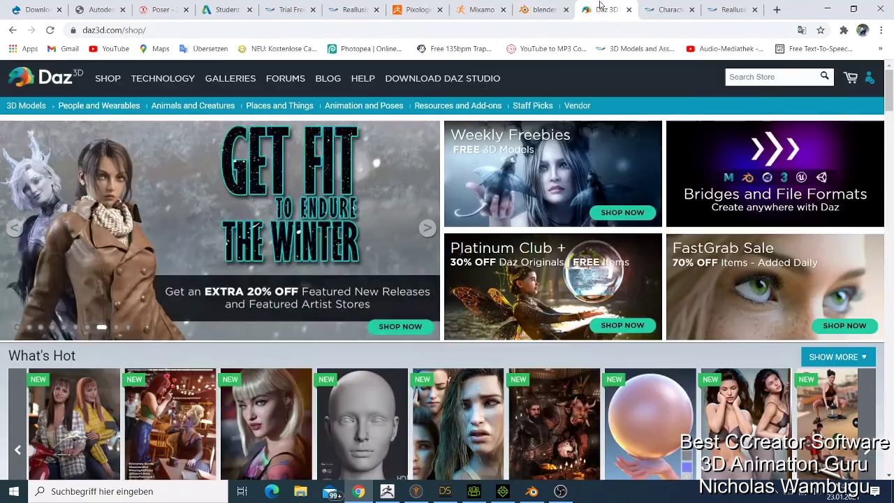
left_click(661, 10)
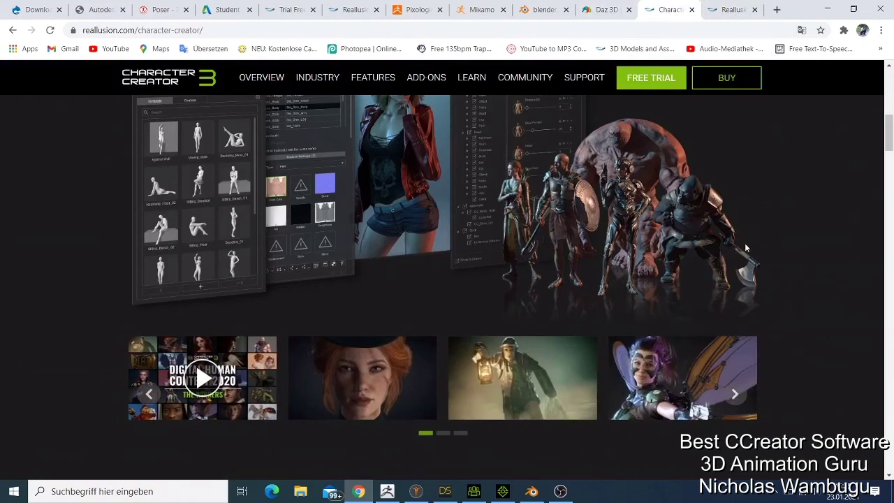